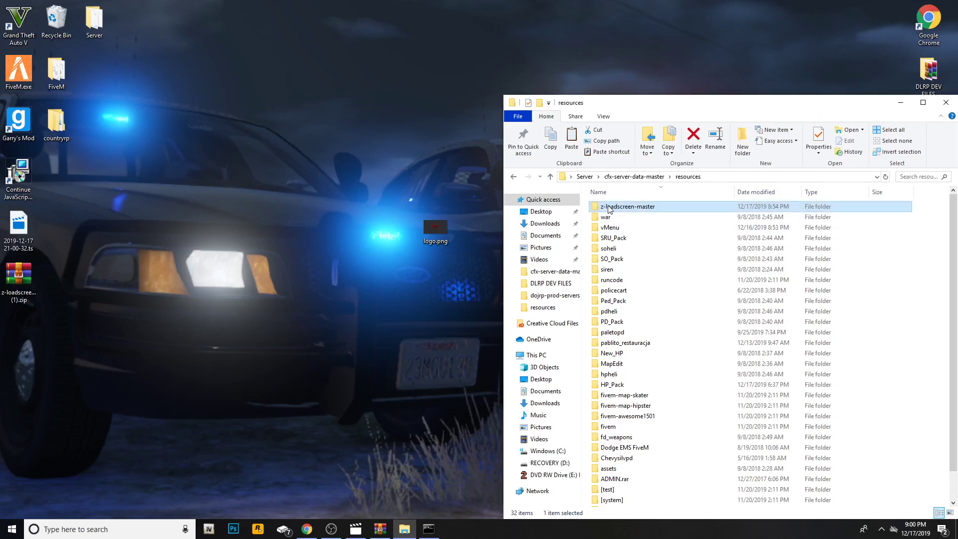
Delete the z-loadscreen-master folder from the server's resources folder and clear the file window off the desktop.
right_click(608, 208)
left_click(627, 442)
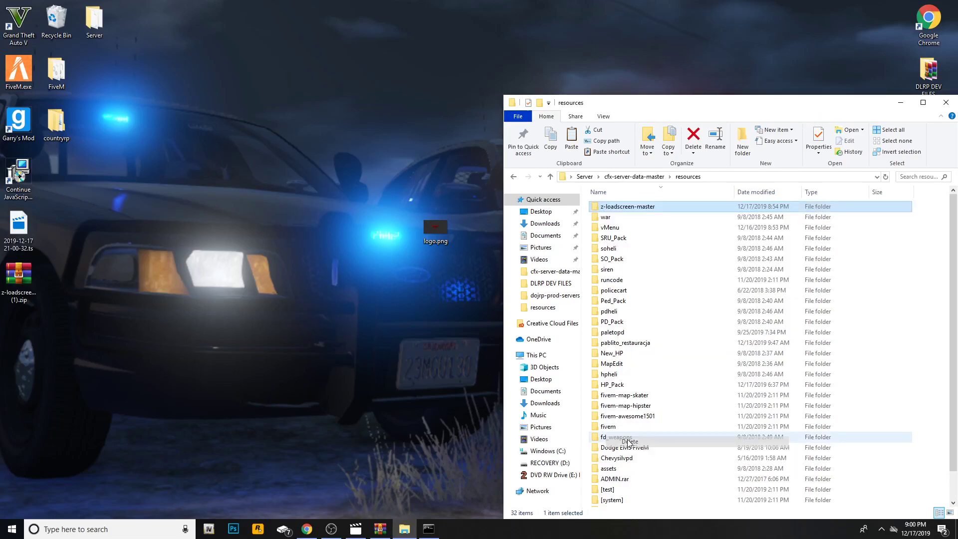
left_click_drag(671, 104, 631, 100)
left_click(872, 92)
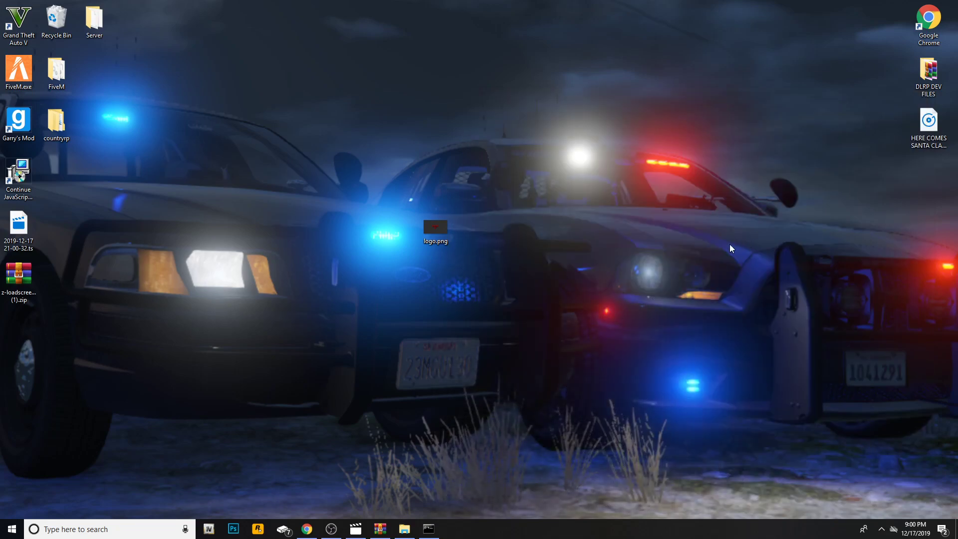
Reposition logo.png on the desktop and delete the old z-loadscreen-master (1).zip archive.
left_click_drag(445, 230, 517, 169)
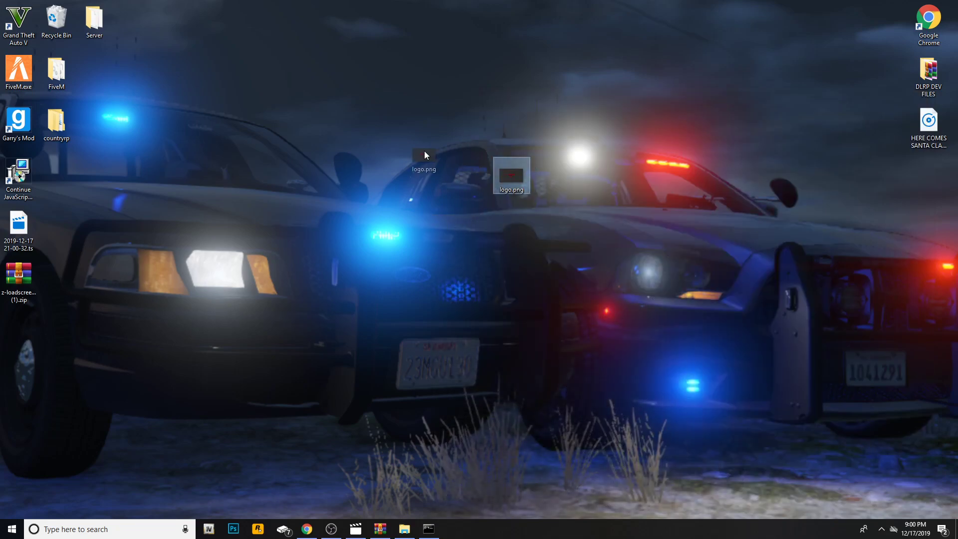
left_click_drag(425, 151, 423, 150)
left_click(22, 282)
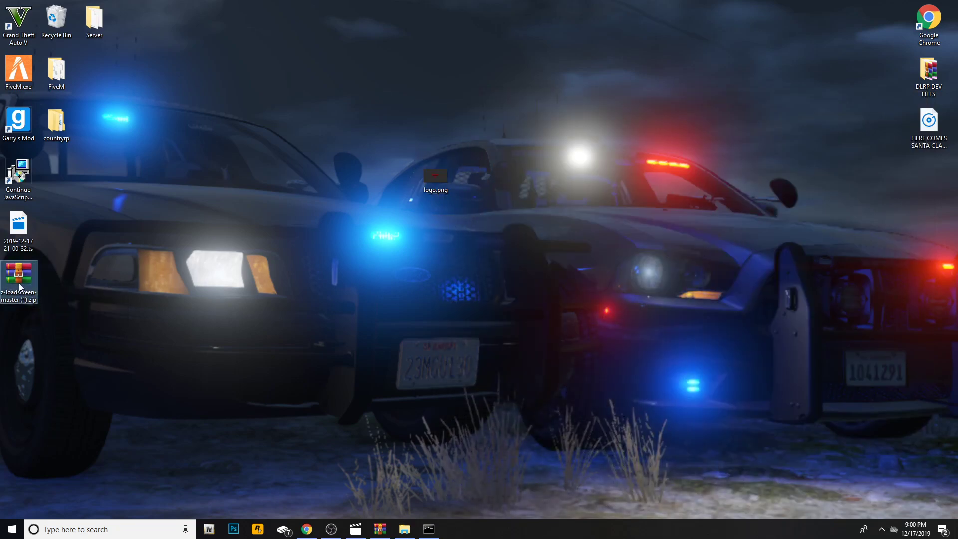
right_click(19, 283)
left_click(52, 251)
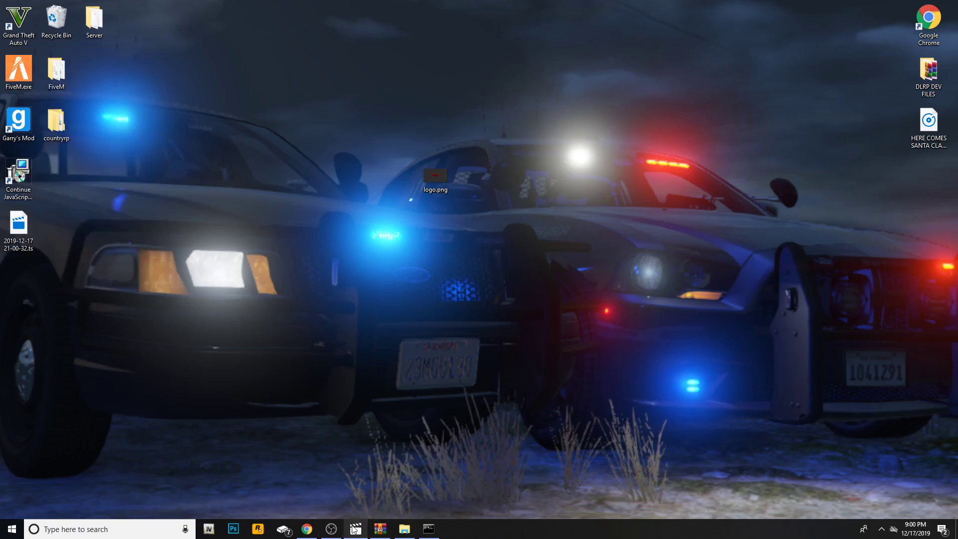
Switch to Chrome and download the ThatZiv/z-loadscreen GitHub repository as a ZIP.
left_click(307, 529)
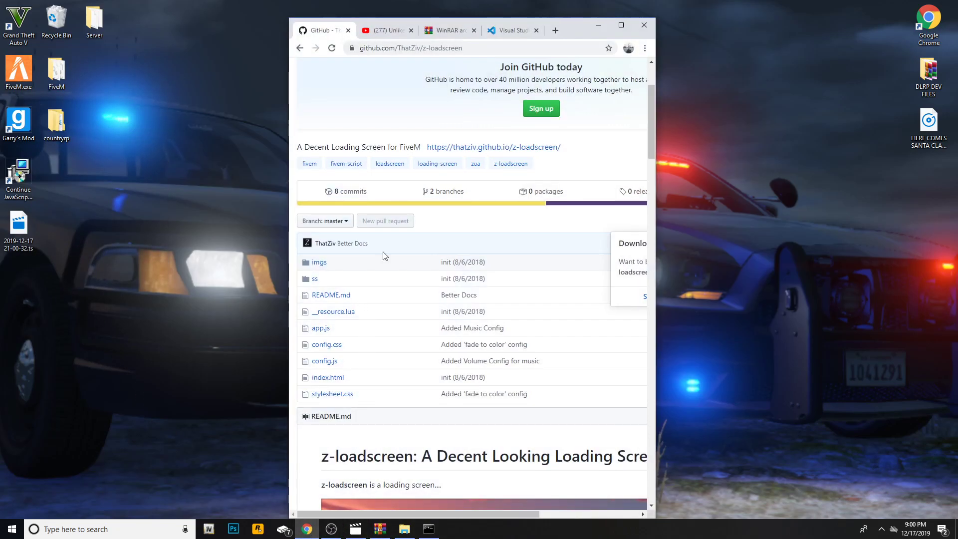
left_click_drag(659, 158, 807, 158)
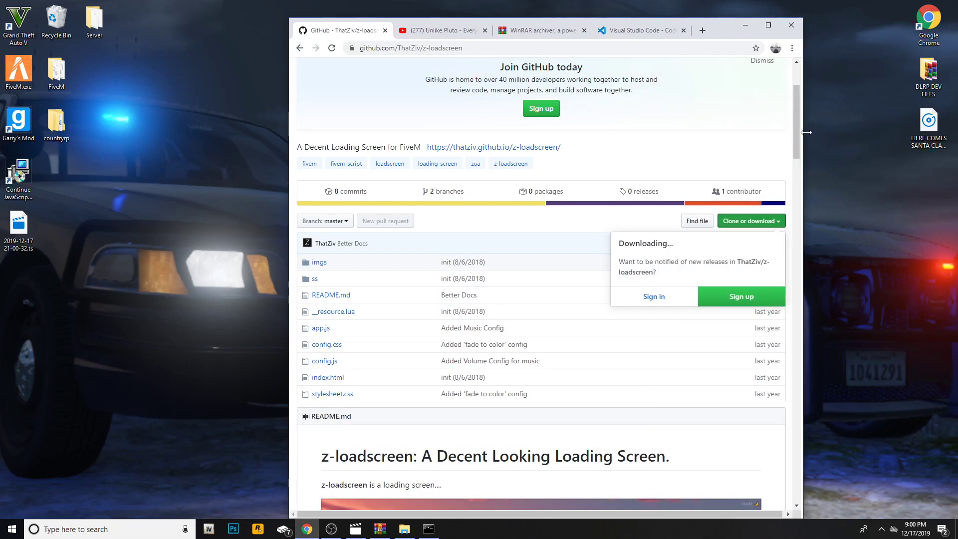
left_click(737, 223)
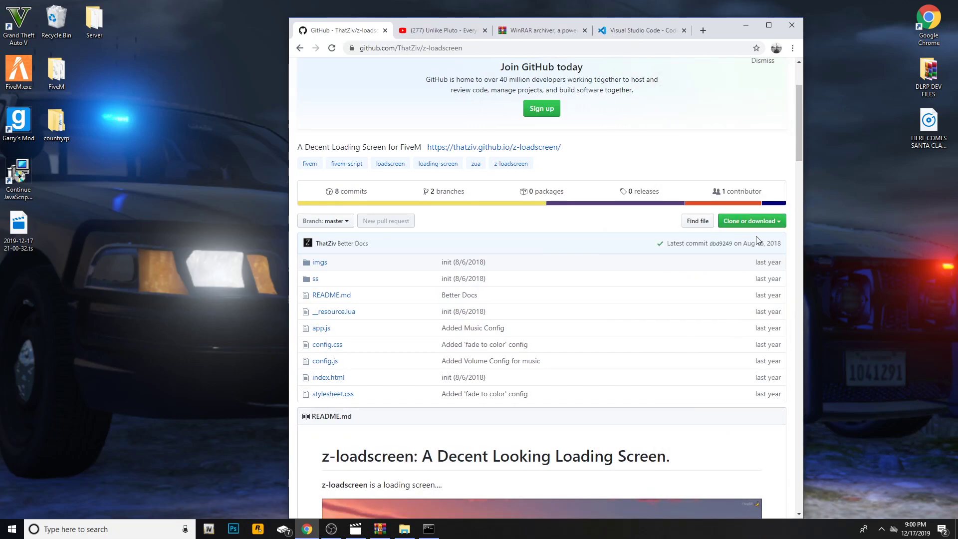
left_click(748, 221)
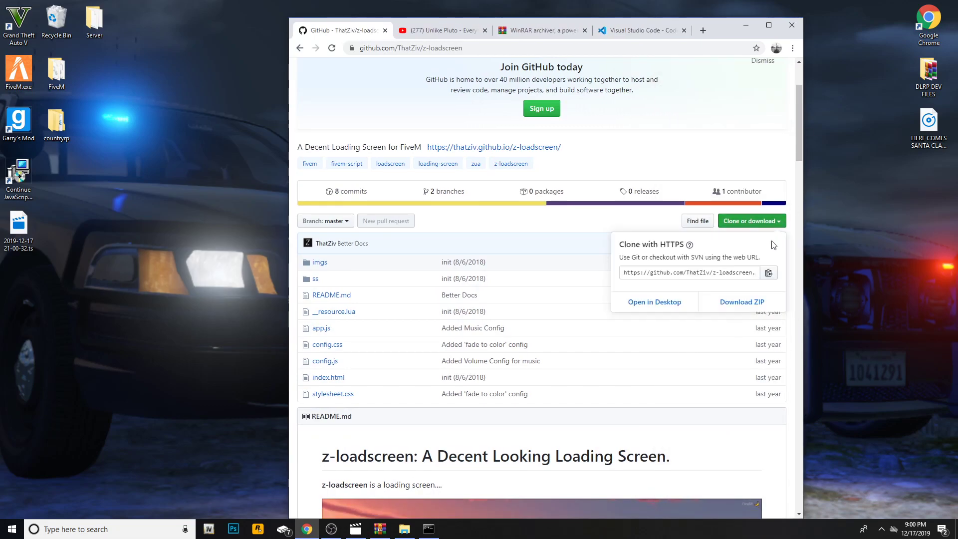
left_click(734, 305)
scroll(521, 379, "down", 3)
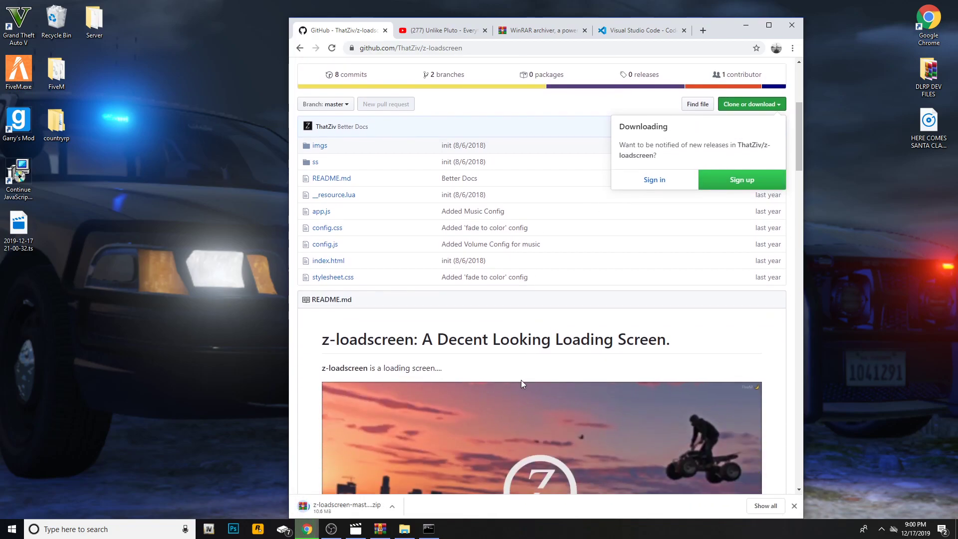
scroll(469, 417, "up", 1)
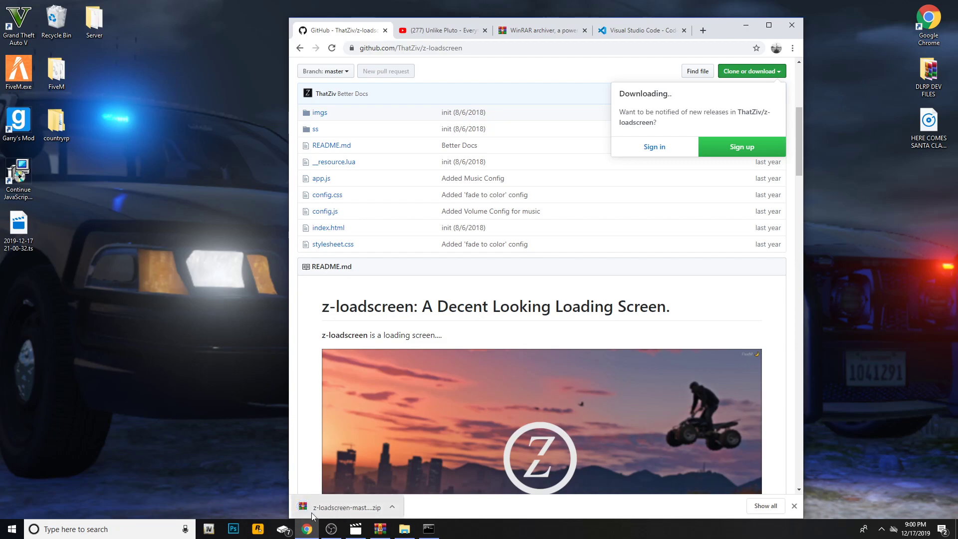
Place the downloaded z-loadscreen ZIP on the desktop beside logo.png and minimize the browser.
left_click_drag(324, 507, 573, 200)
left_click(745, 25)
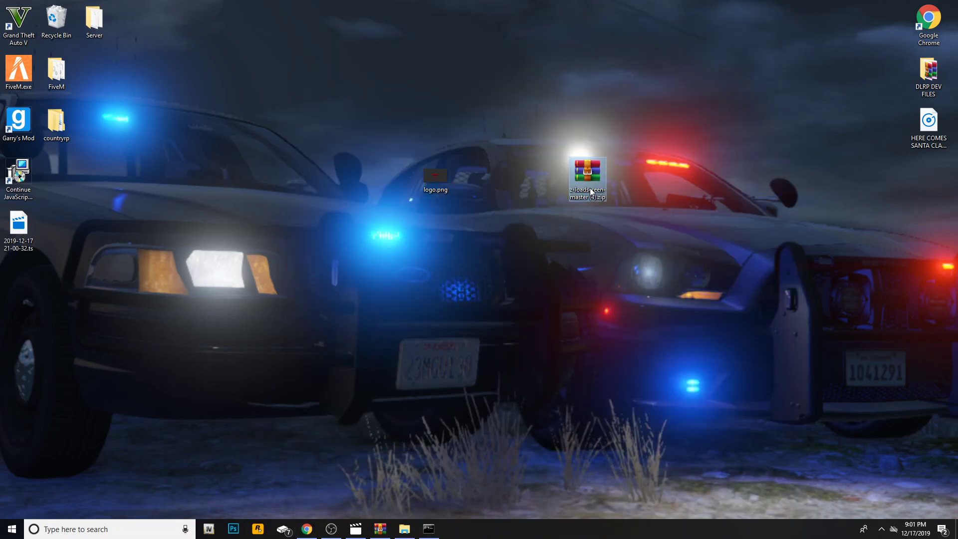
left_click(443, 184)
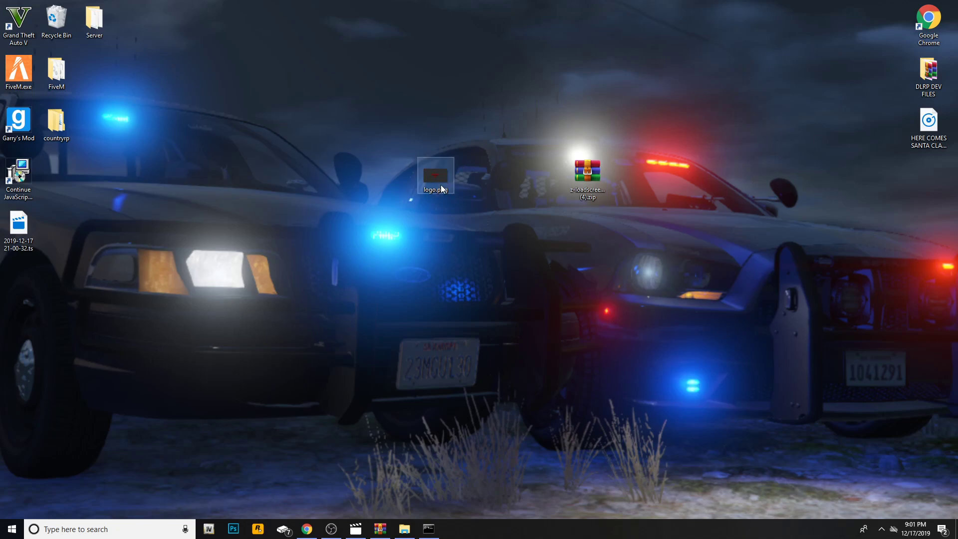
left_click(376, 200)
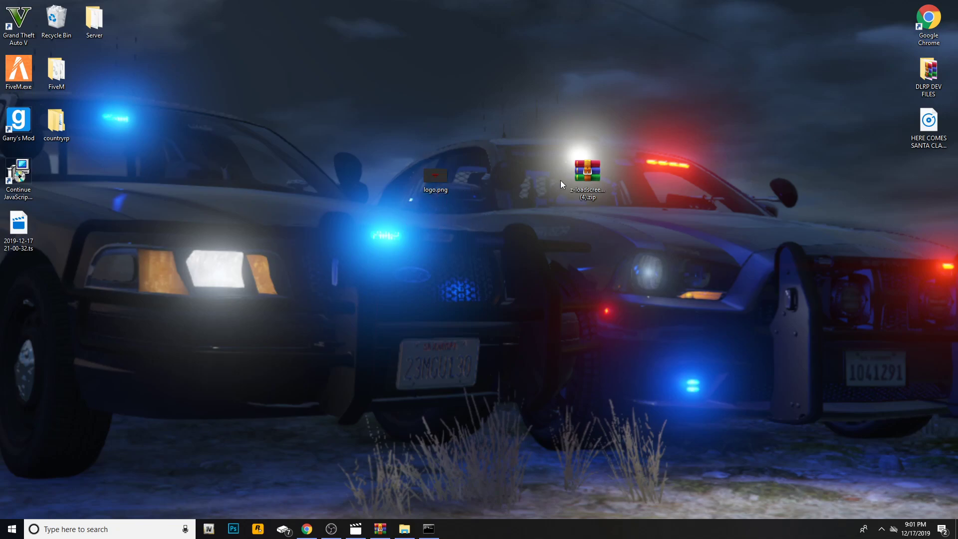
Open the z-loadscreen-master (4).zip archive in WinRAR, dismiss the WinRAR pop-up, and enter its z-loadscreen-master folder.
left_click(591, 171)
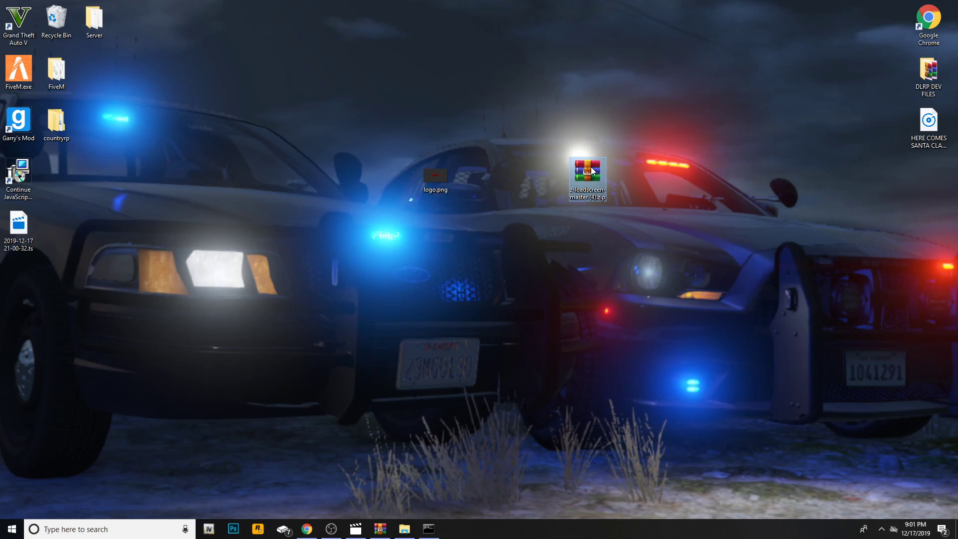
double_click(594, 177)
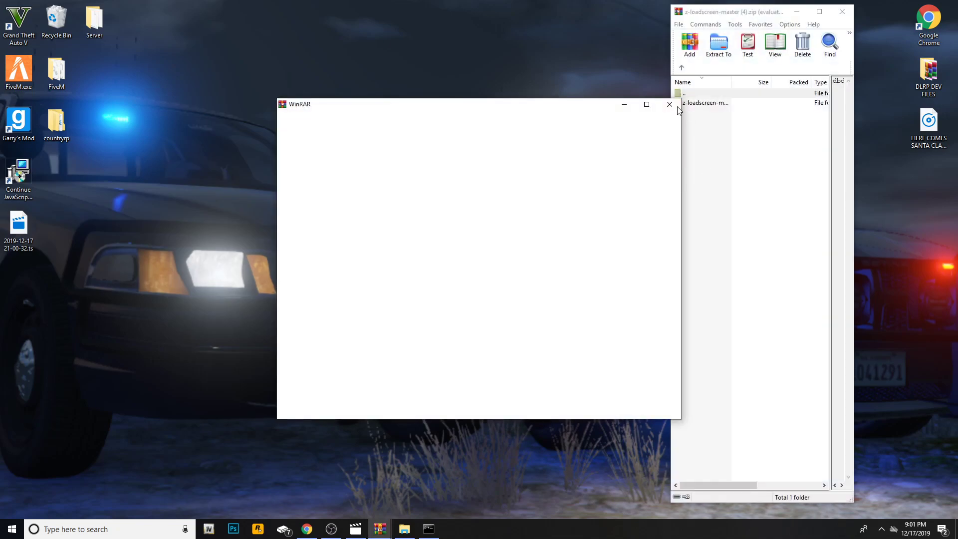
key("Escape")
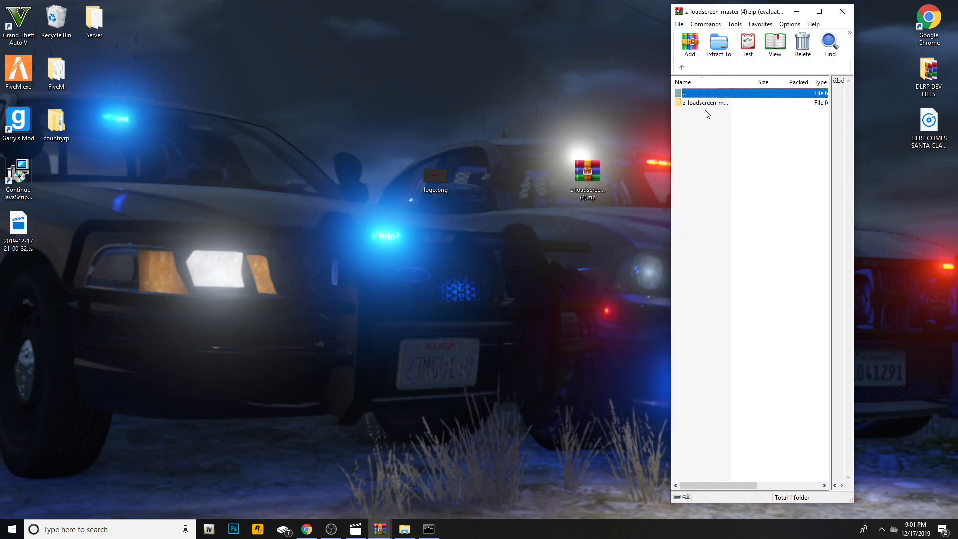
left_click(695, 103)
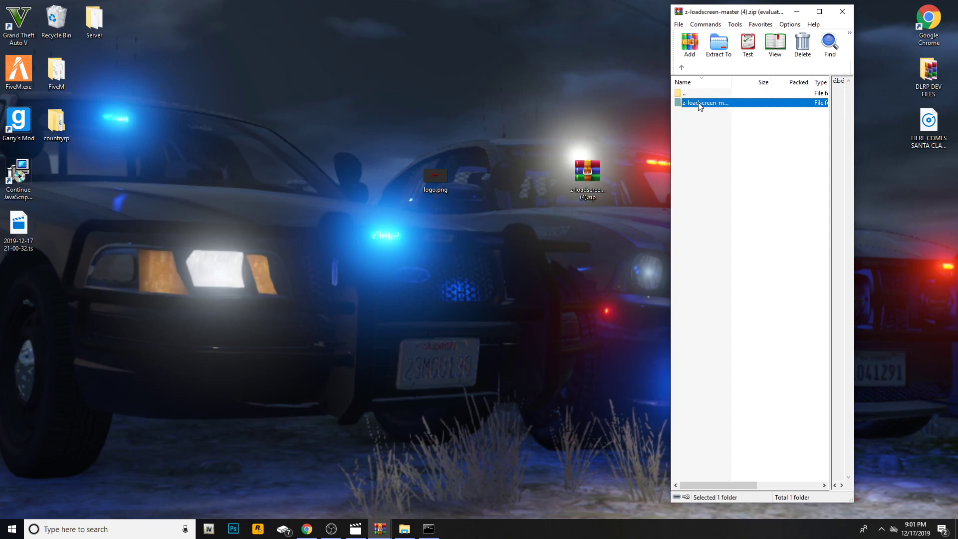
double_click(735, 106)
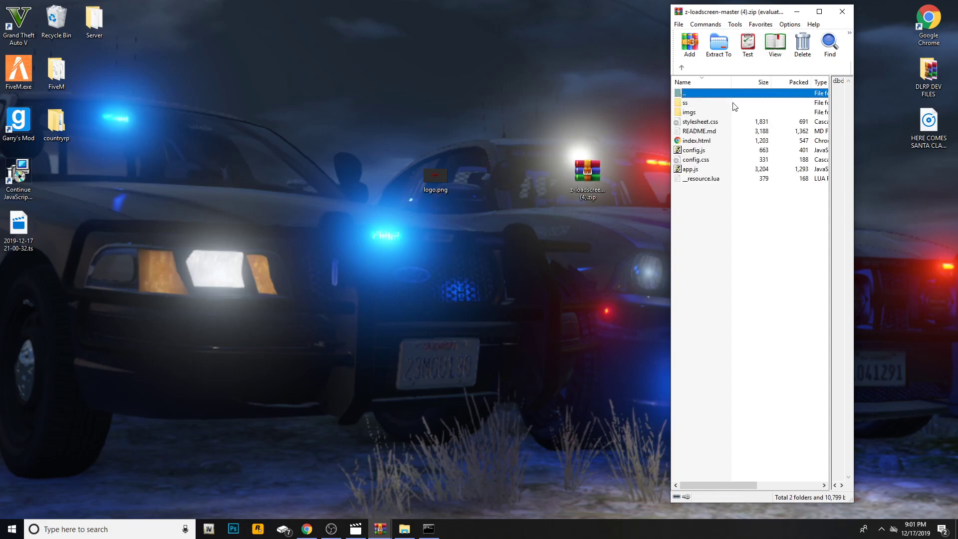
Rename config.js inside the archive to config.cfg and open the renamed file in Visual Studio Code.
right_click(695, 151)
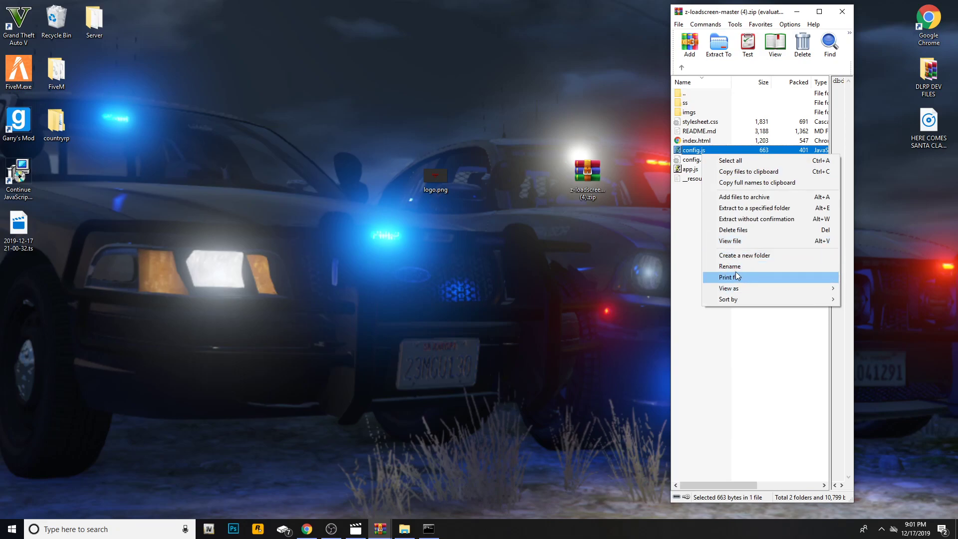
key("Escape")
left_click(707, 143)
right_click(708, 151)
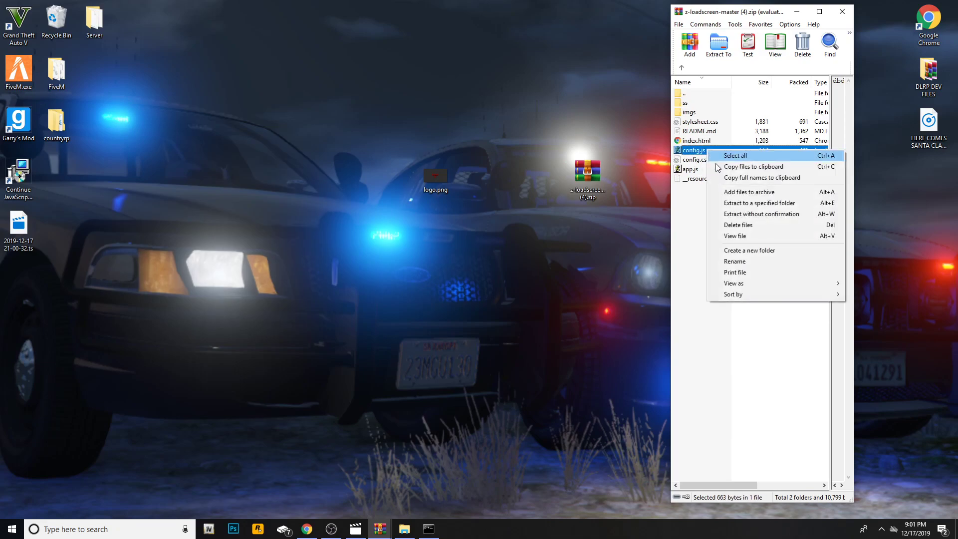
left_click(728, 263)
left_click(703, 151)
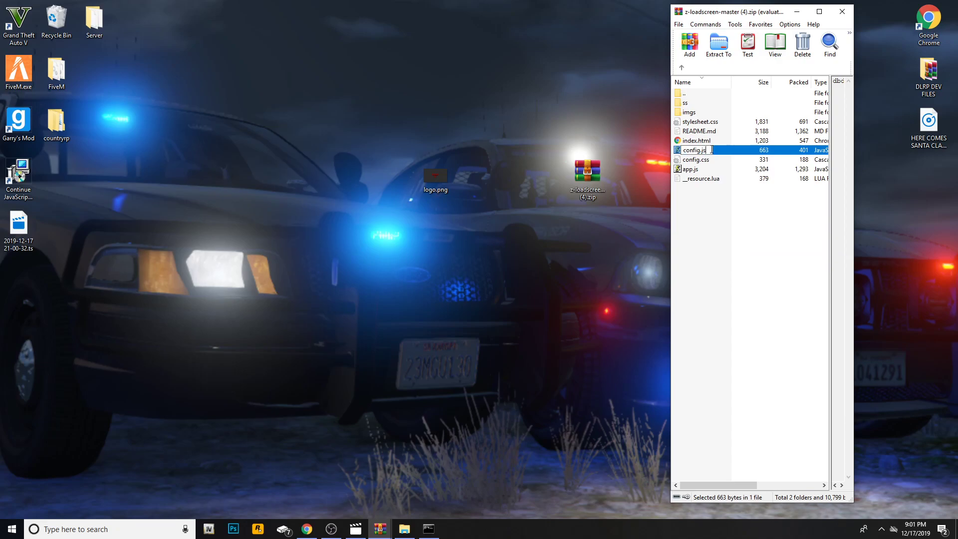
key("BackSpace")
key("BackSpace")
type("cfg")
left_click(271, 232)
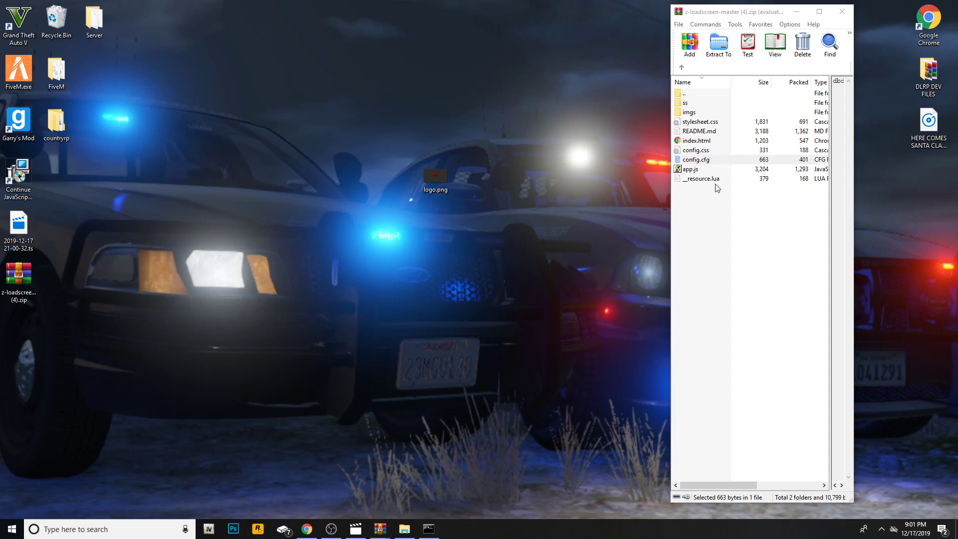
double_click(696, 150)
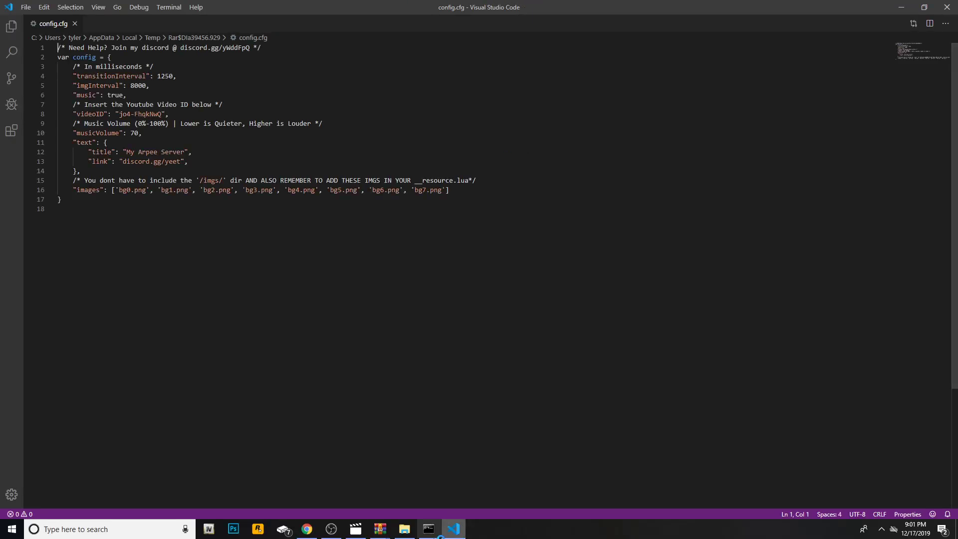
Switch to Chrome and copy the video ID from the address of the YouTube video "Unlike Pluto - Everything Black".
left_click(307, 528)
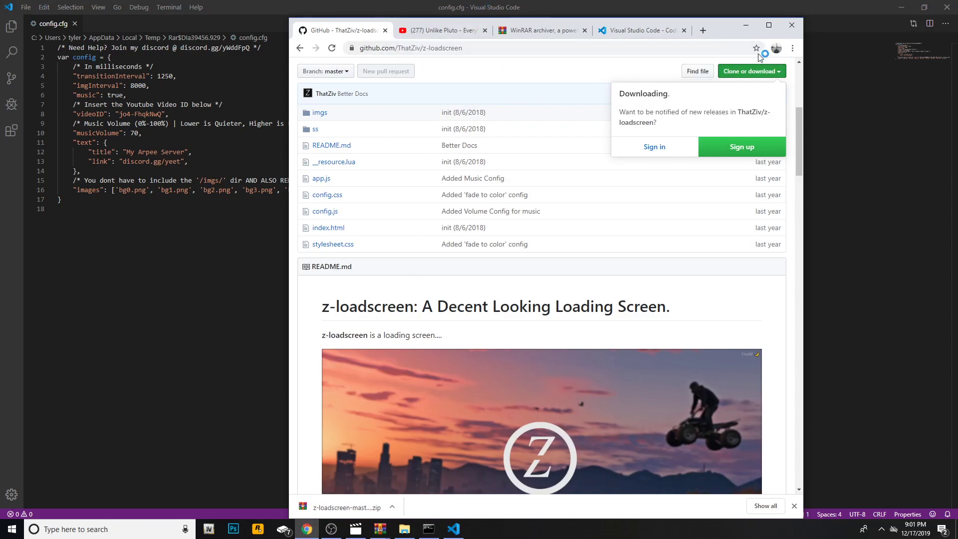
left_click(424, 31)
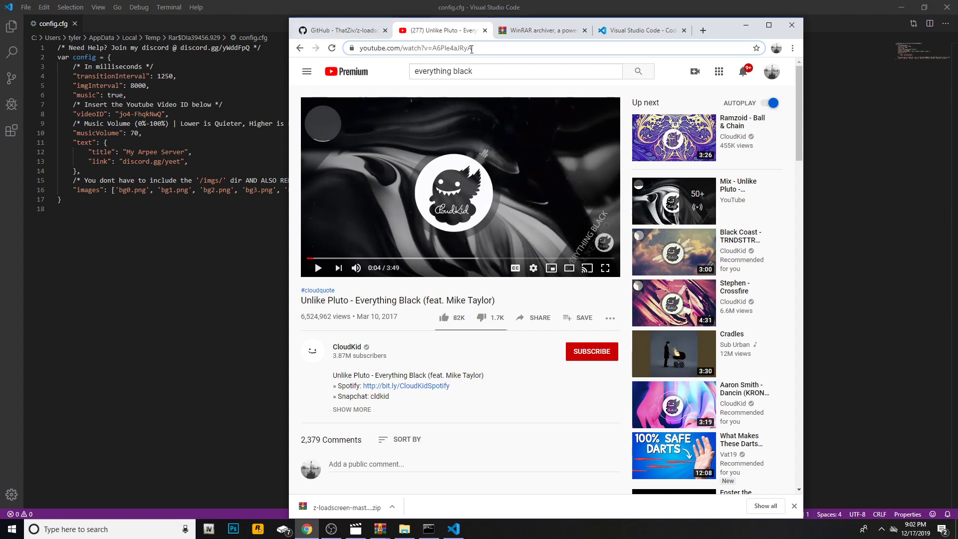
left_click(432, 48)
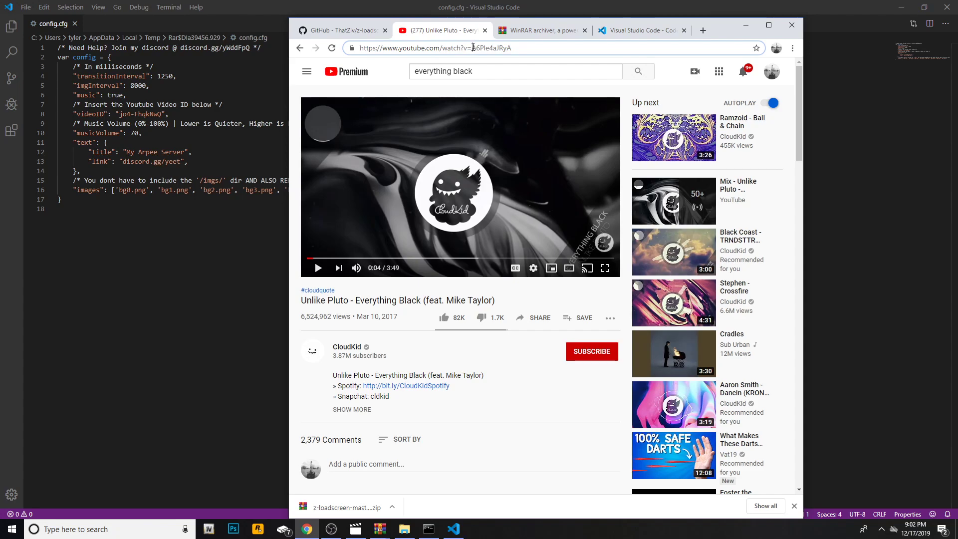
left_click_drag(472, 48, 516, 54)
key("ctrl+c")
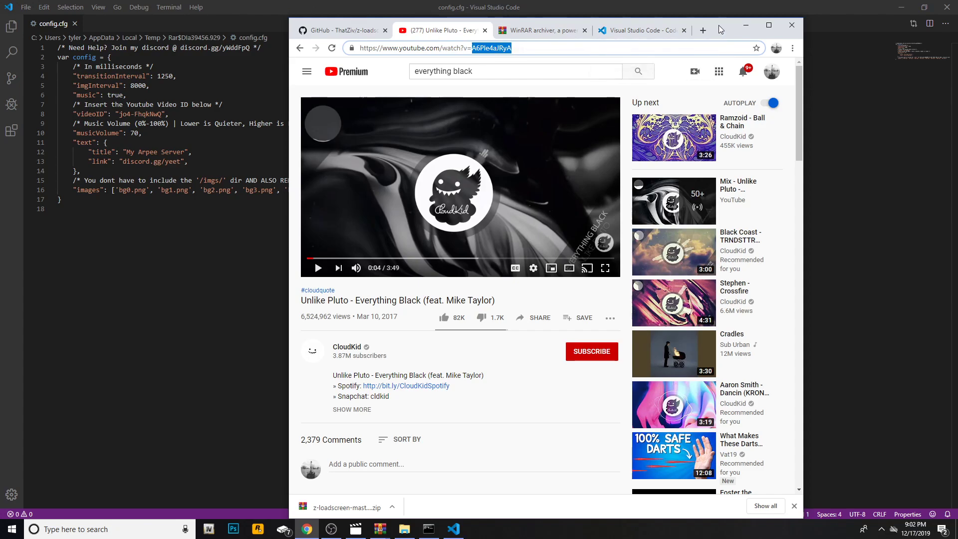
left_click(744, 29)
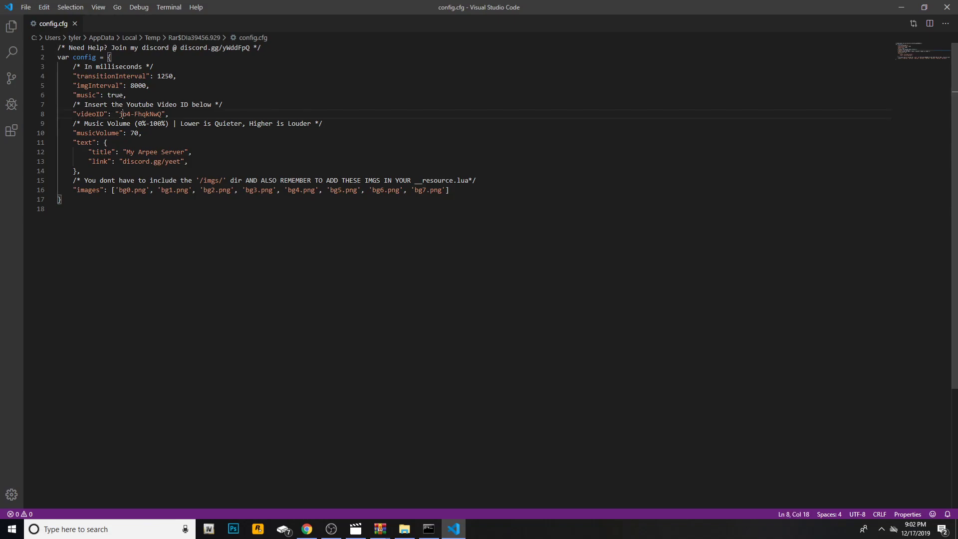
Set the videoID value in config.cfg to the copied ID A6Ple4aJRyA and save the file.
left_click_drag(120, 114, 161, 114)
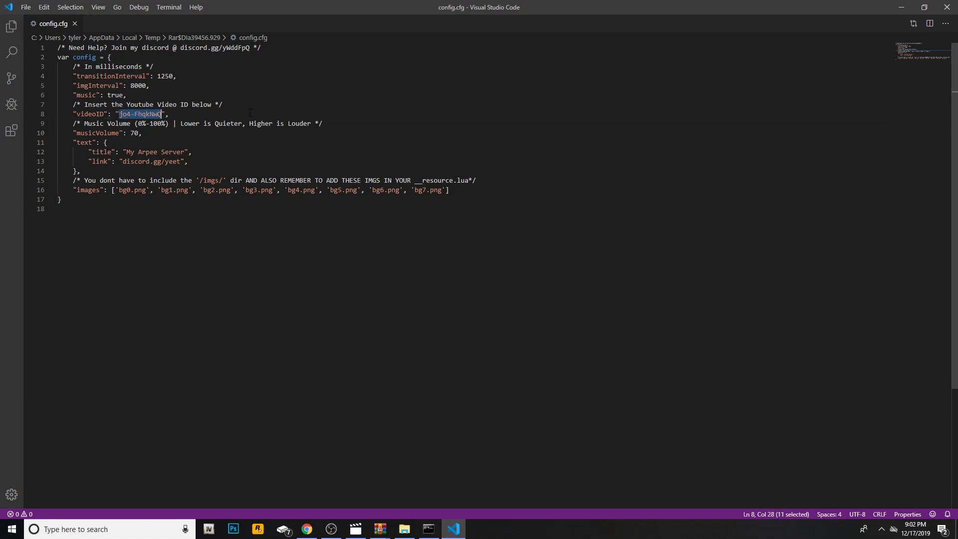
key("BackSpace")
key("ctrl+v")
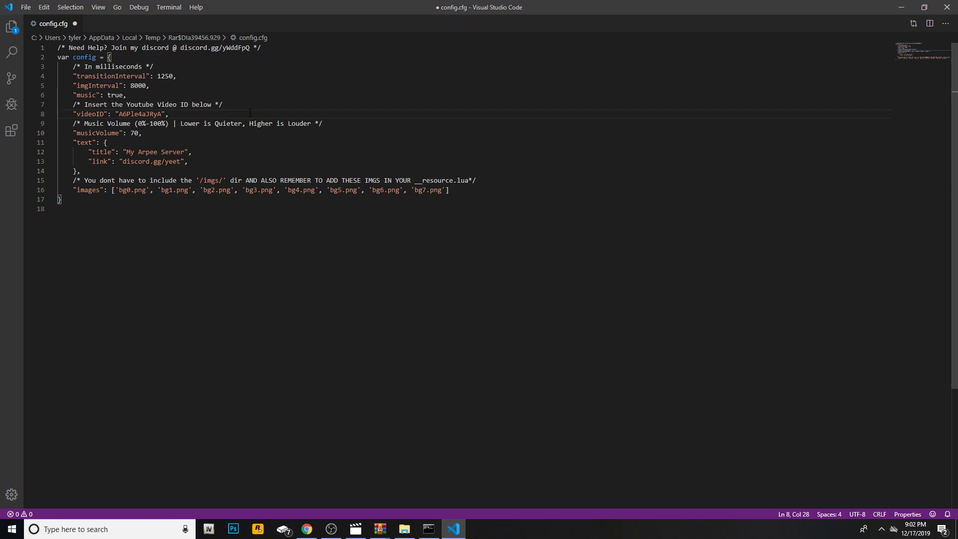
key("ctrl+s")
Replace the title text in config.cfg with "DeadlineRP test server" and save the file.
left_click_drag(126, 151, 130, 152)
right_click(131, 152)
key("Escape")
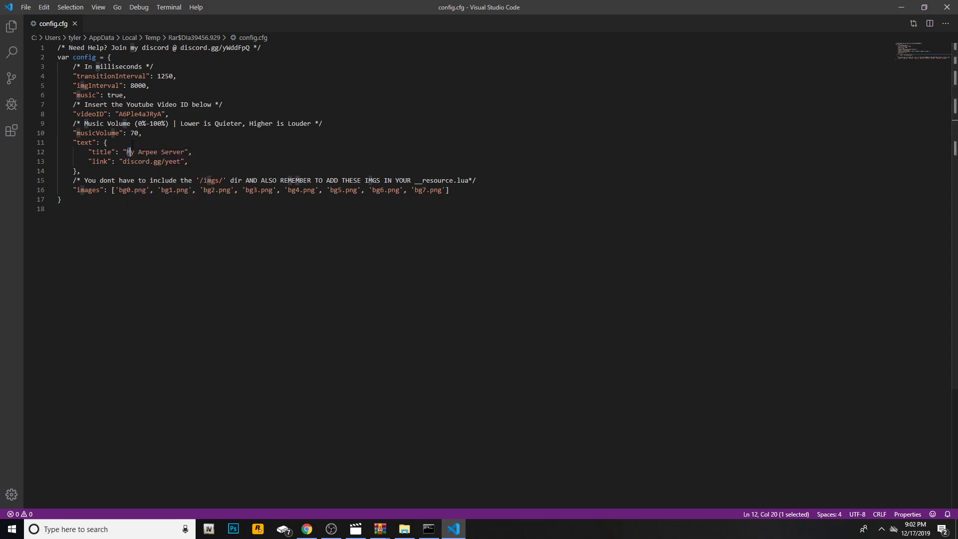
left_click(124, 150)
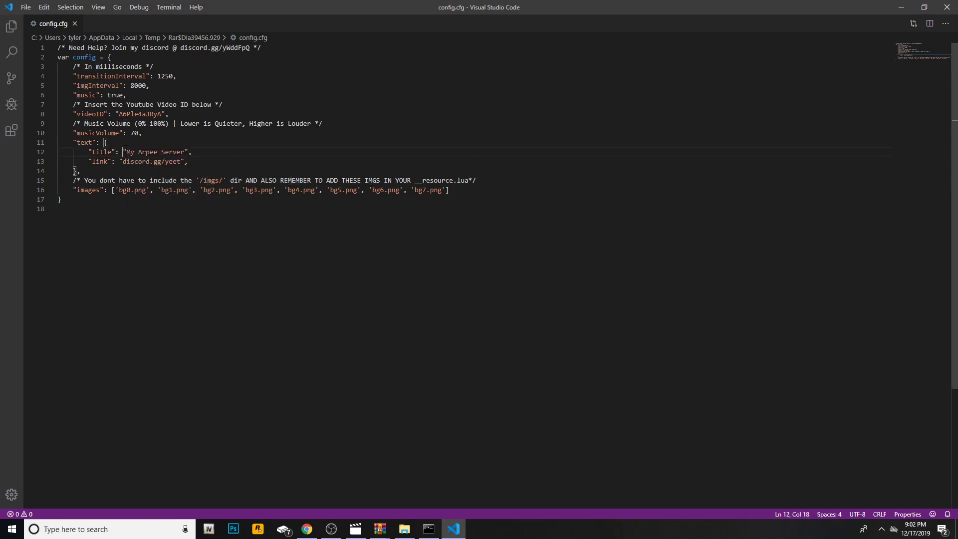
left_click_drag(126, 152, 185, 152)
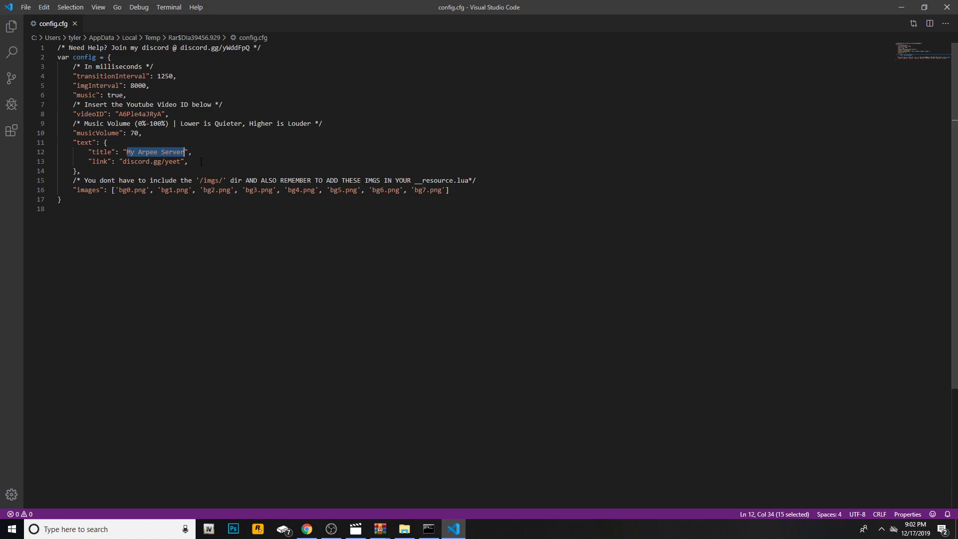
key("BackSpace")
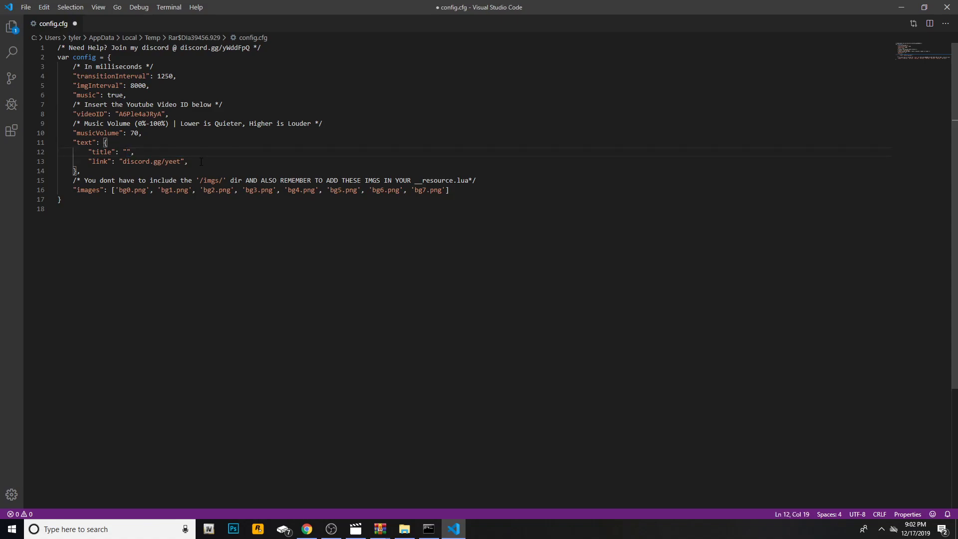
type("DeadlineRP test server")
key("ctrl+s")
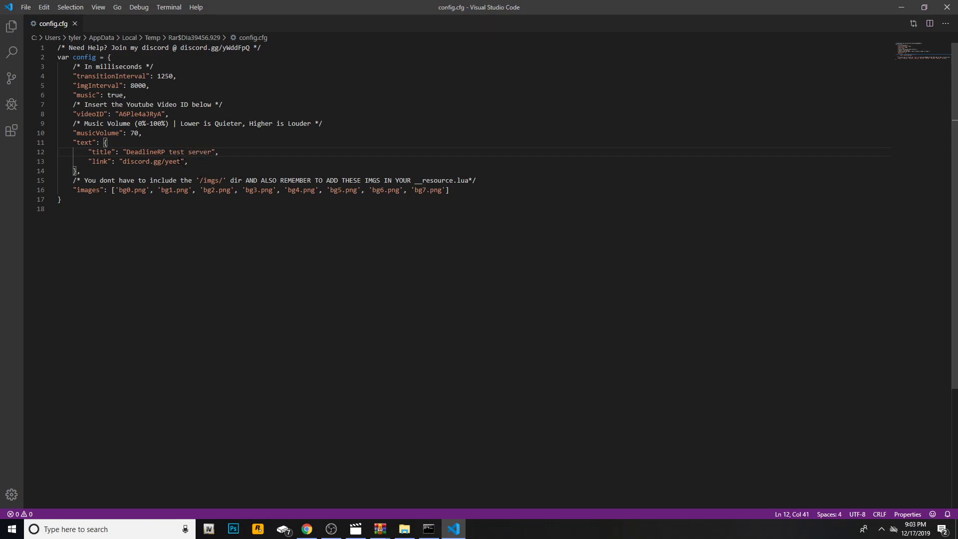
Replace the link text in config.cfg with "Live life to Roleplay- DeadlineRP" and save the file.
left_click_drag(180, 161, 123, 162)
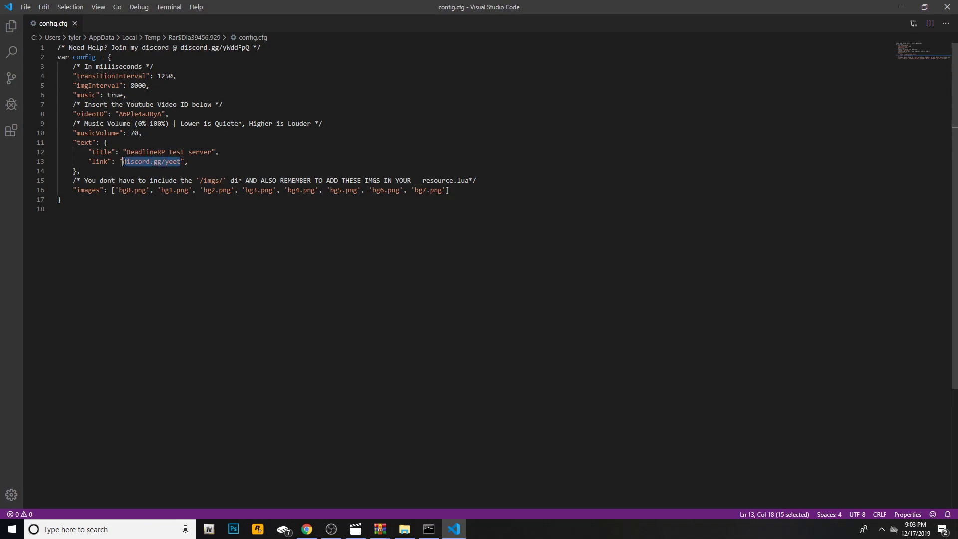
key("BackSpace")
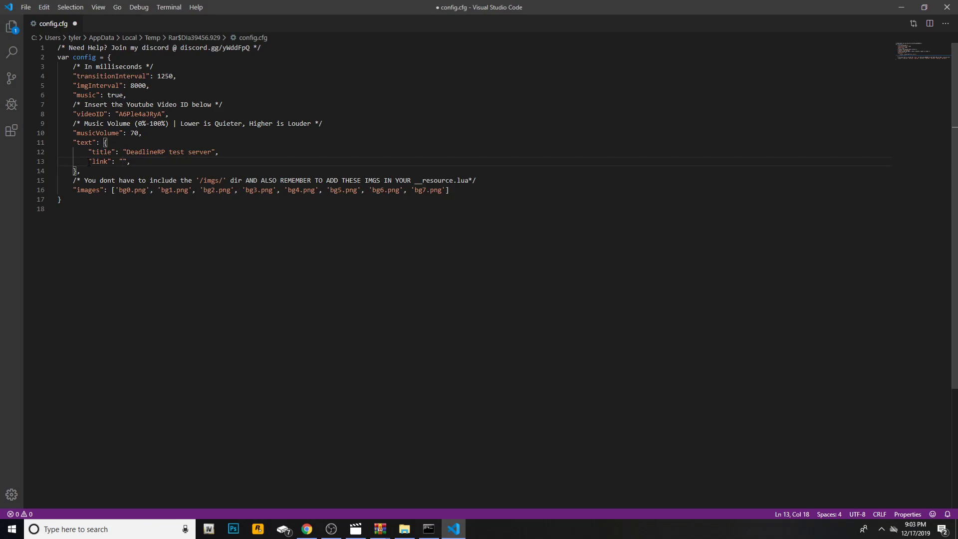
type("Live lifr")
key("BackSpace")
type("e to Roleplay- DeadlineRP")
key("ctrl+s")
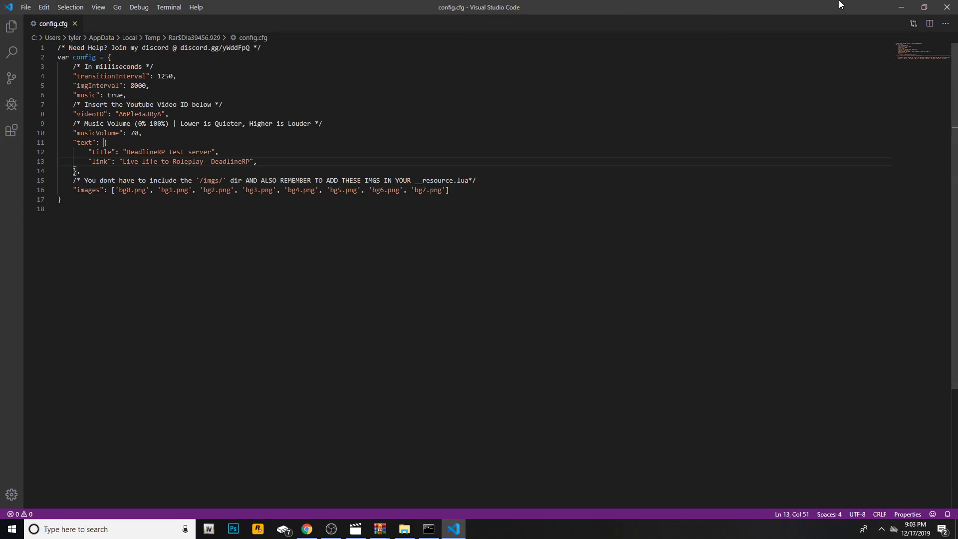
Close the editor, update the modified config.cfg in the archive, and rename it to config.js.
left_click(947, 10)
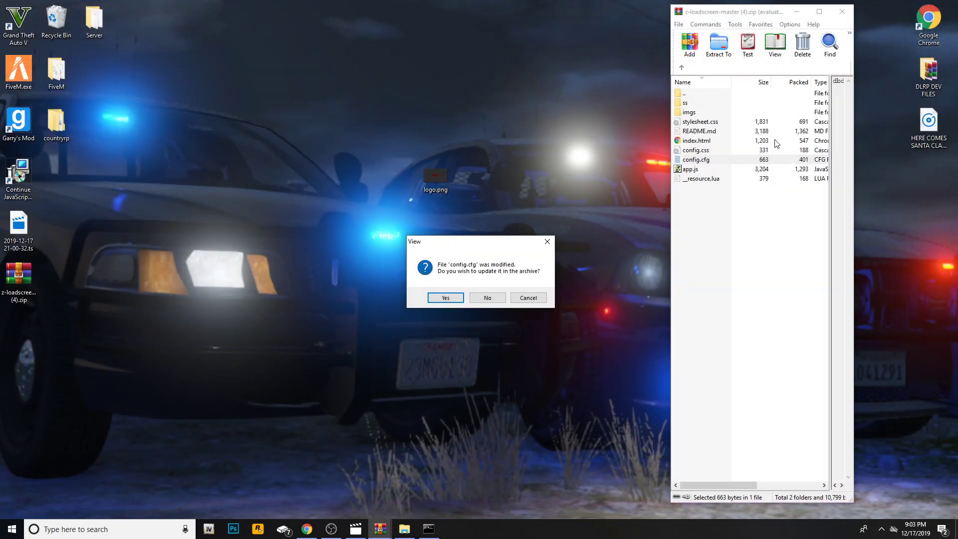
left_click(447, 295)
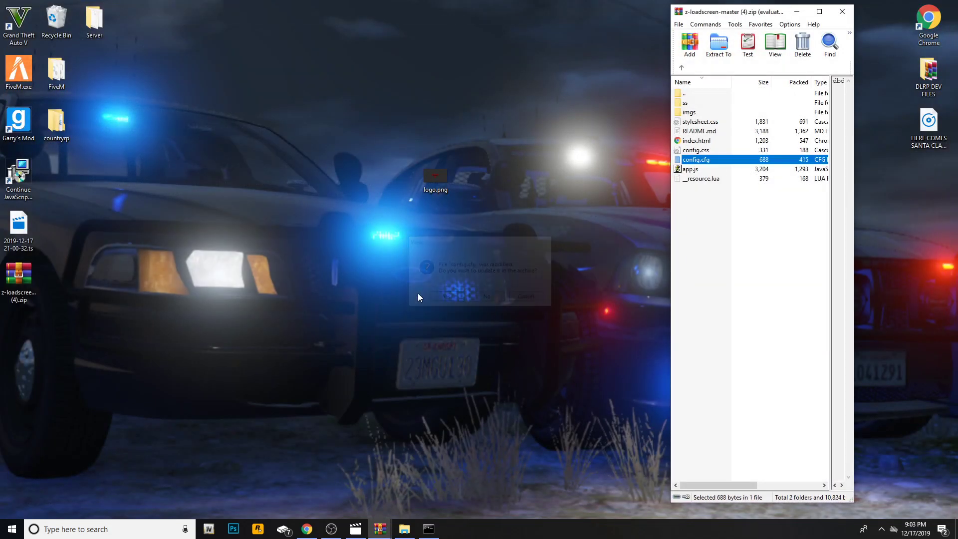
right_click(698, 165)
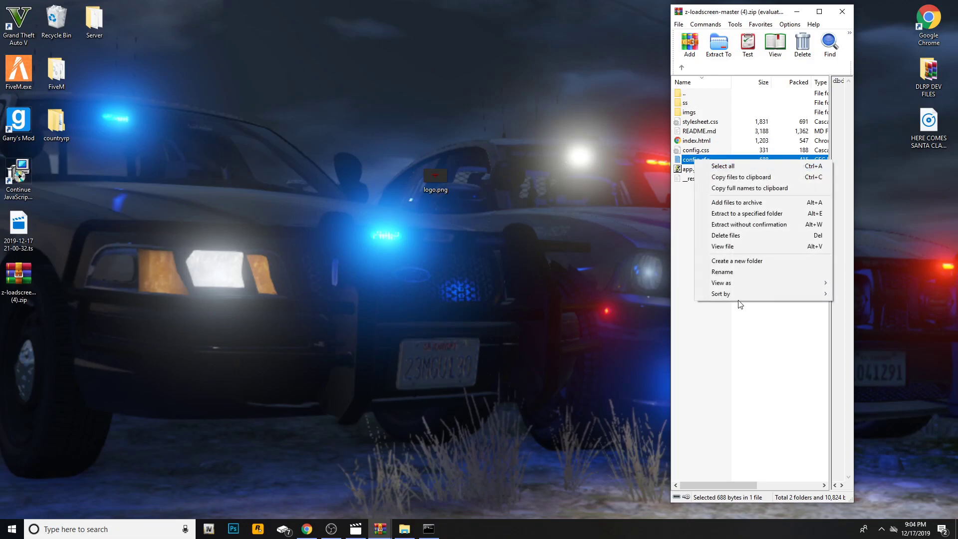
left_click(730, 274)
left_click(714, 158)
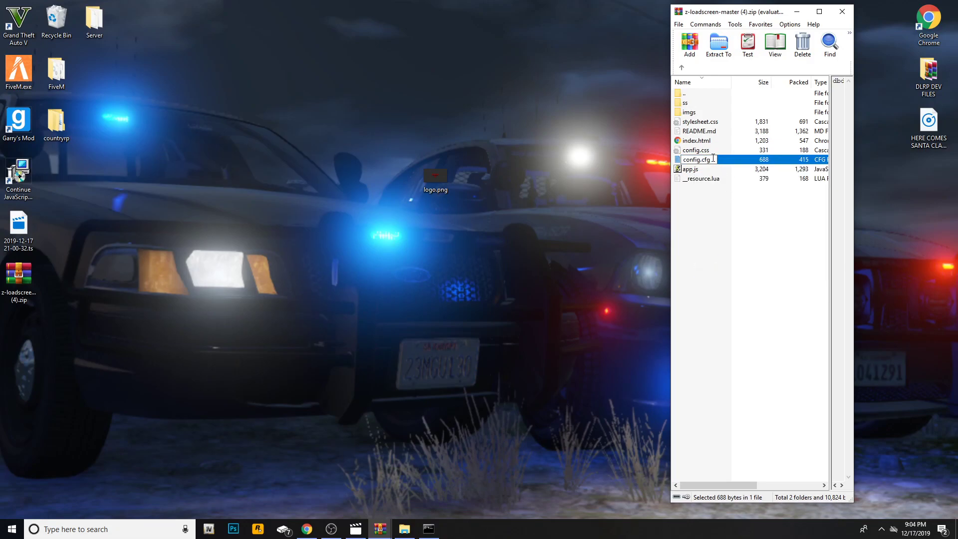
key("BackSpace")
key("BackSpace")
type("js")
key("Return")
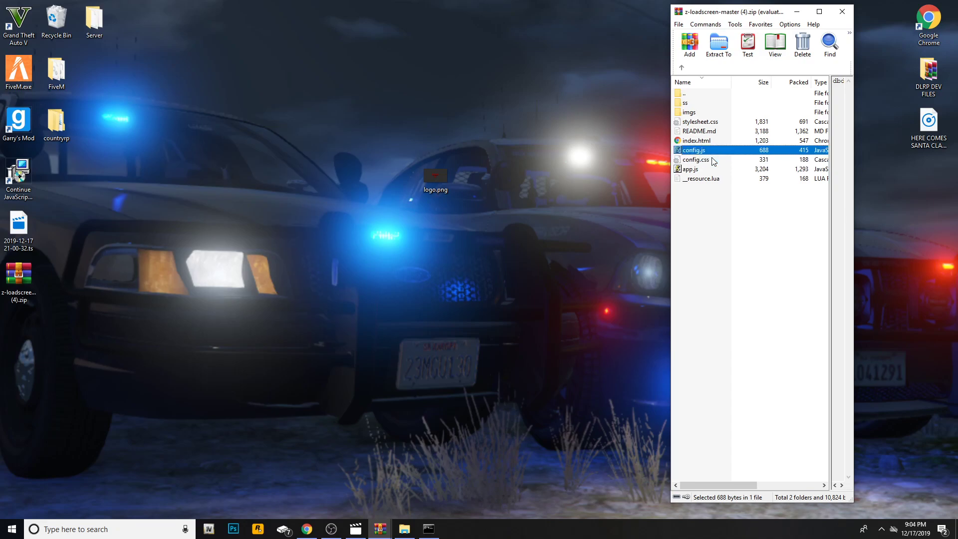
left_click(708, 222)
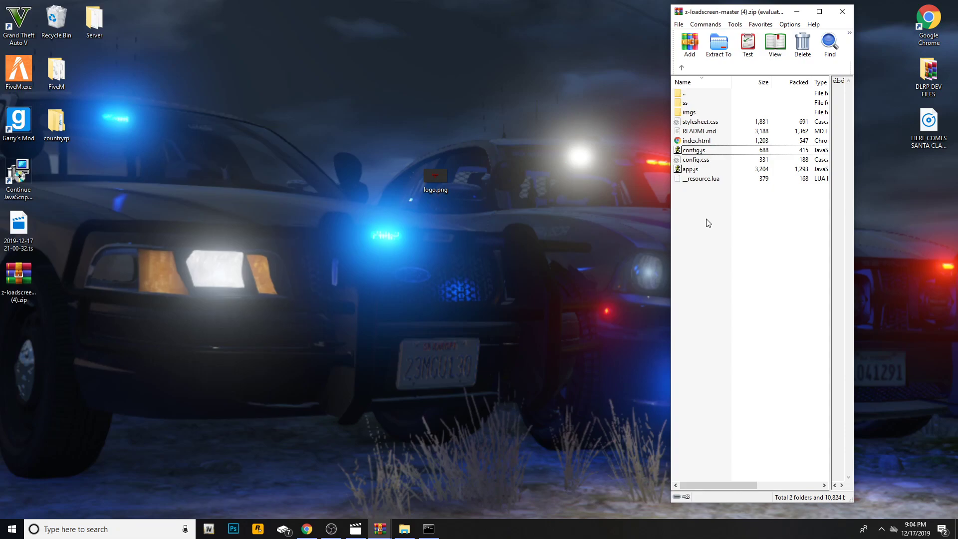
View the default logo.png in the archive's imgs folder and delete it from the archive.
double_click(689, 112)
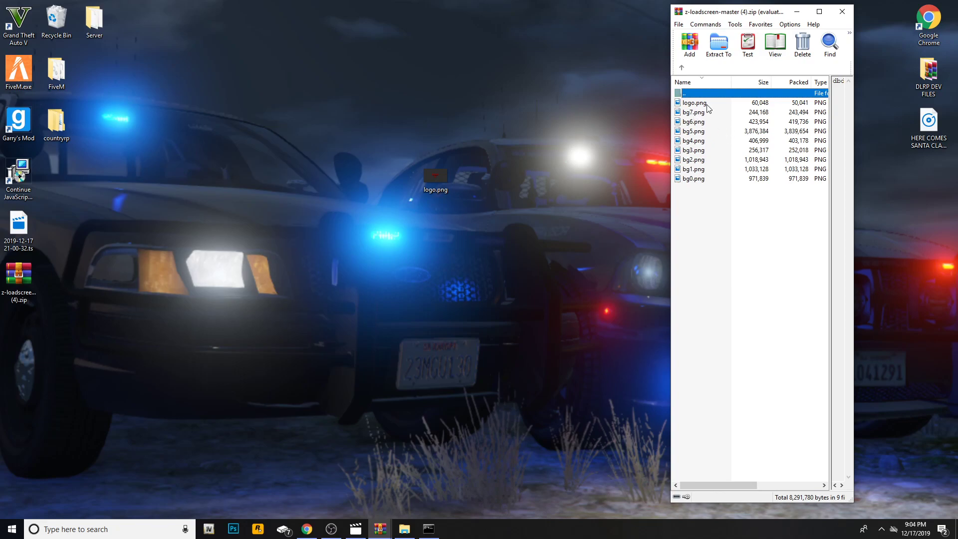
double_click(700, 104)
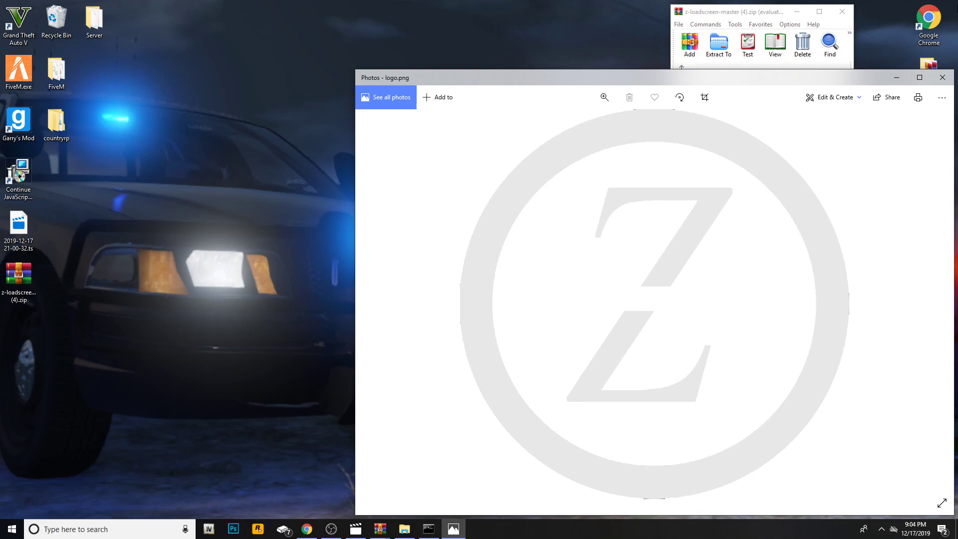
left_click(941, 77)
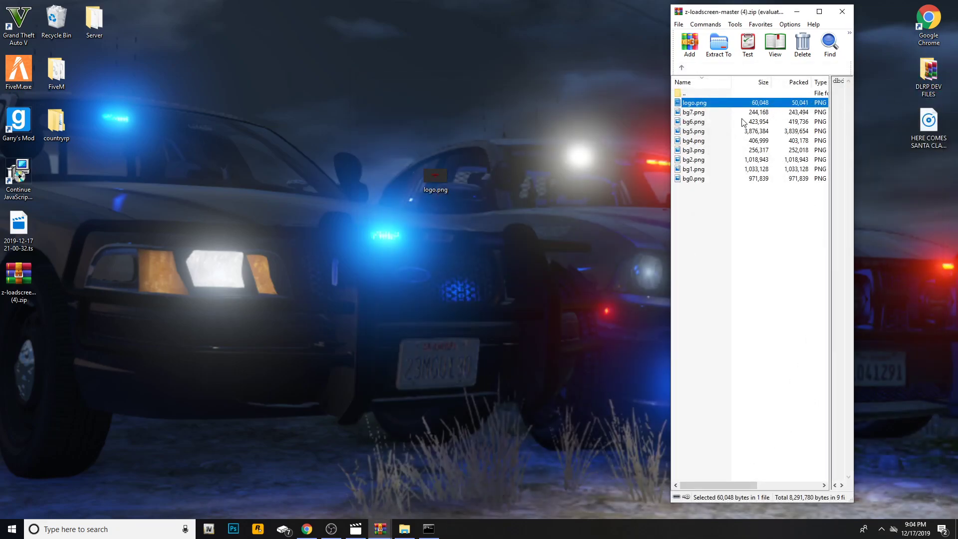
right_click(691, 103)
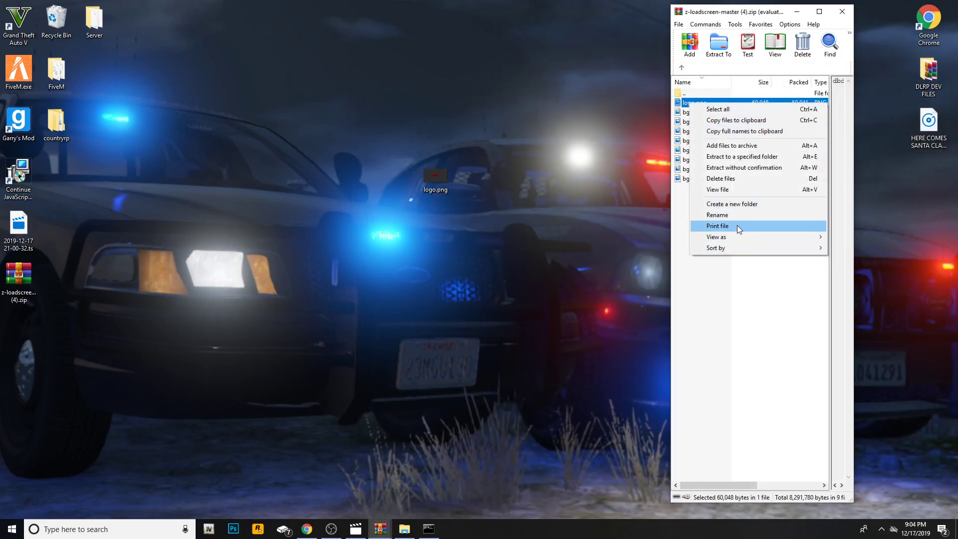
left_click(727, 179)
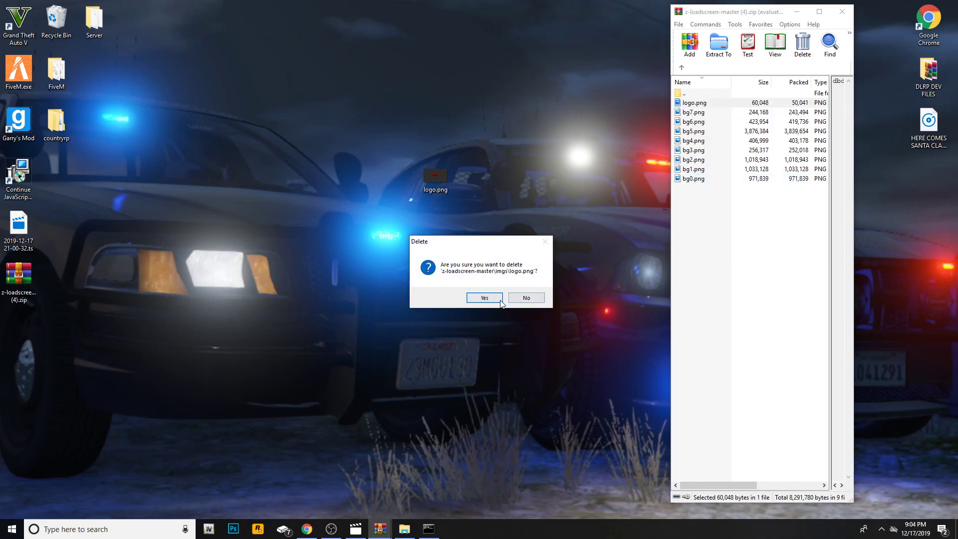
left_click(493, 299)
left_click(484, 297)
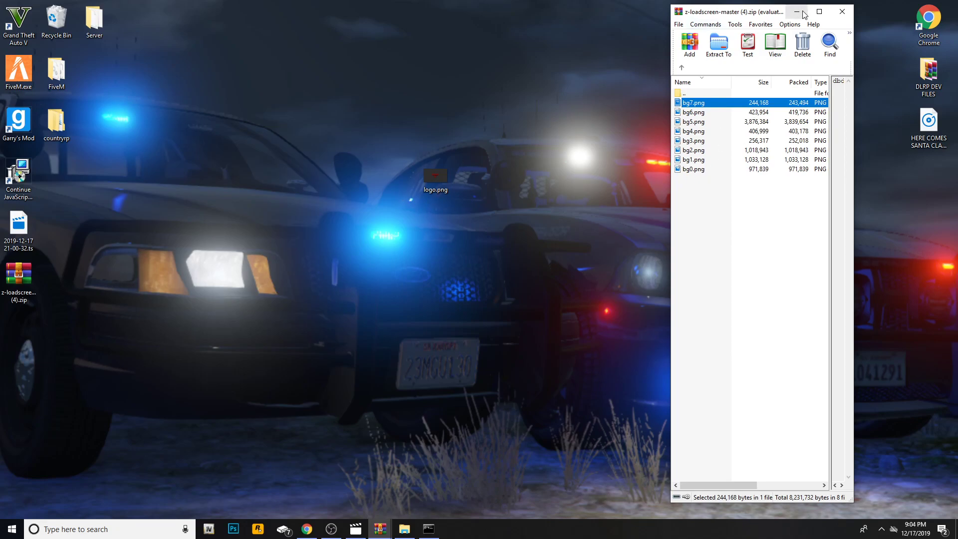
Add the desktop's logo.png to the archive's imgs folder with the default archive parameters and view the added image.
left_click(818, 12)
left_click(928, 5)
left_click_drag(430, 189, 683, 198)
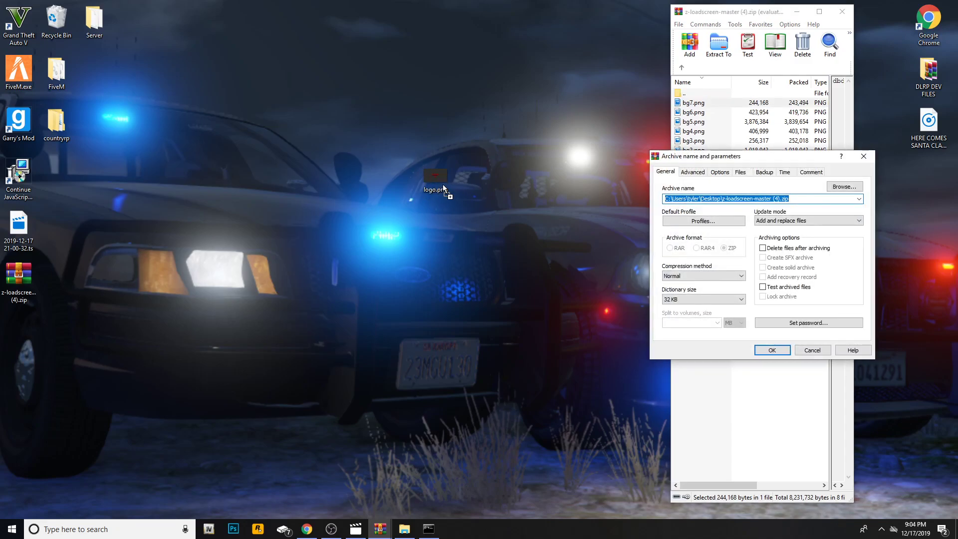
left_click(770, 350)
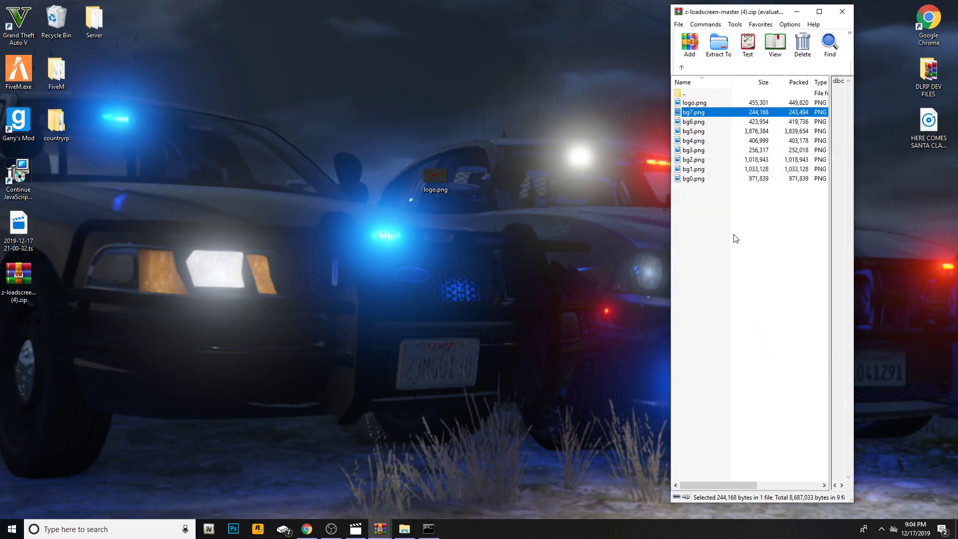
double_click(697, 102)
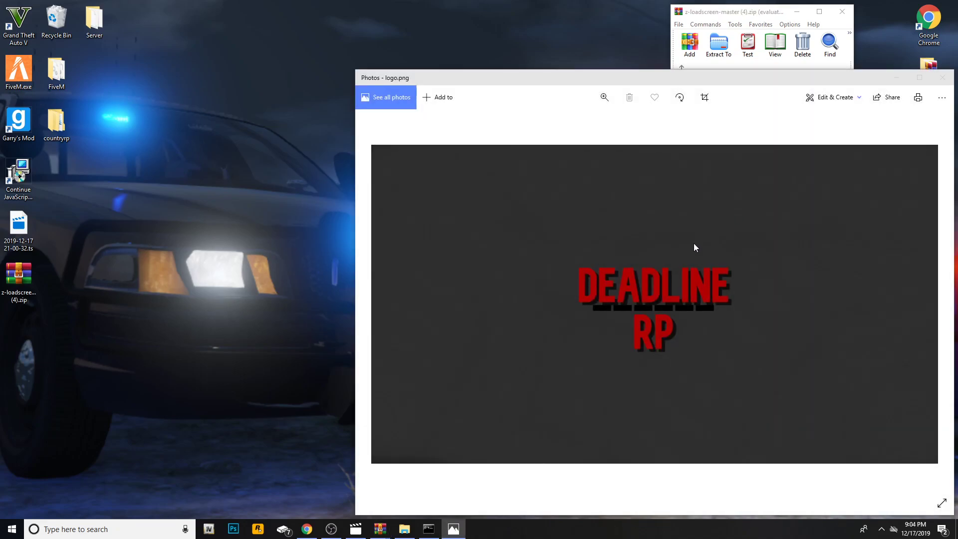
left_click(942, 77)
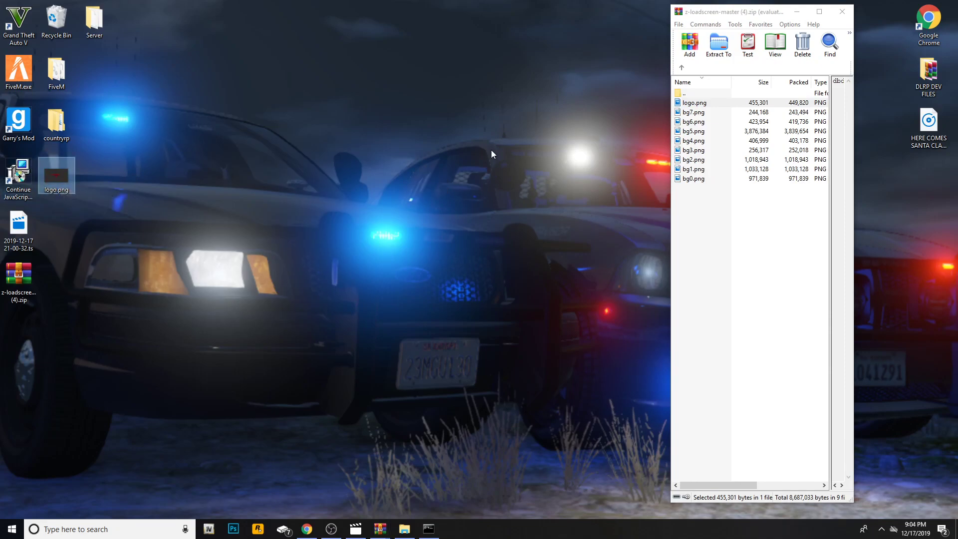
View the sample screenshots ss2.png, ss1.png and ss3.png in the archive's ss folder and return to the z-loadscreen-master folder.
left_click(682, 67)
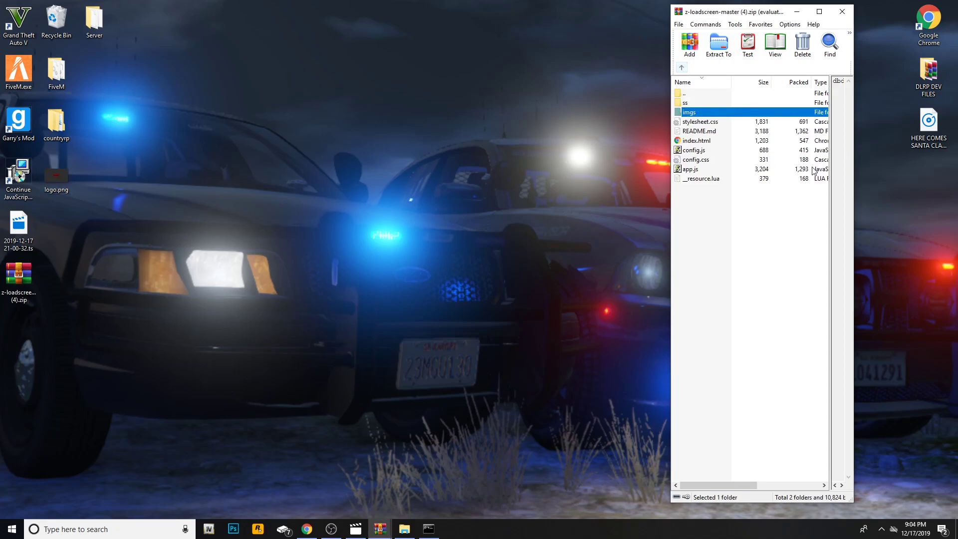
double_click(693, 111)
double_click(690, 113)
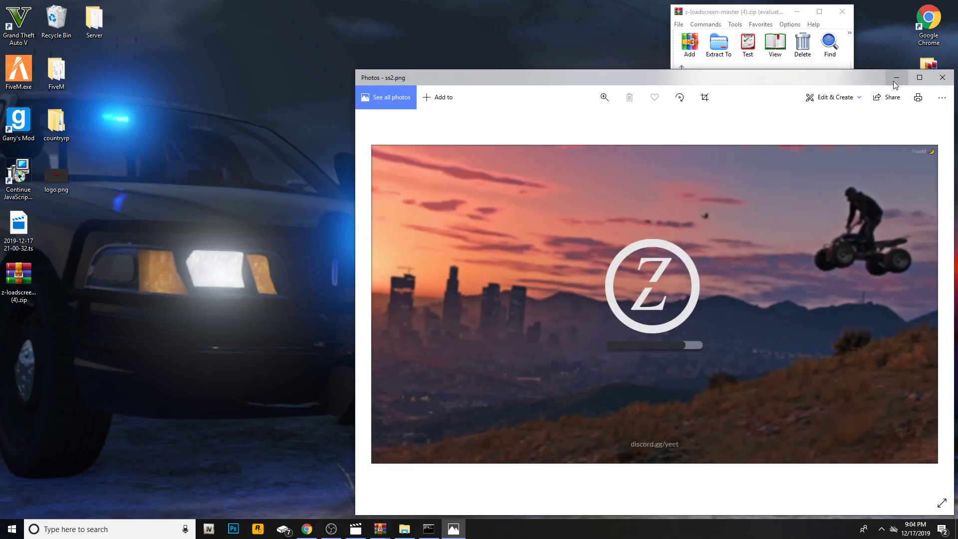
left_click(897, 78)
double_click(690, 122)
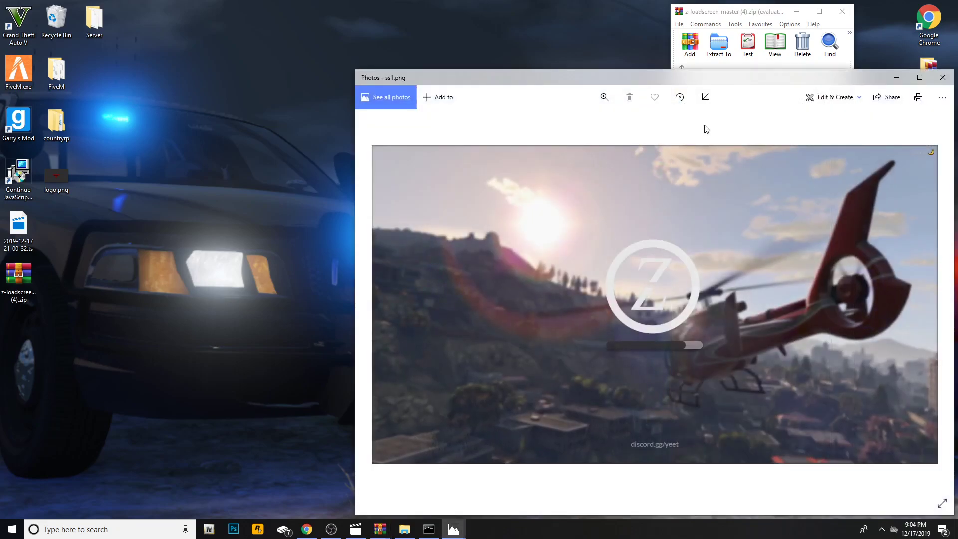
left_click(895, 79)
double_click(728, 121)
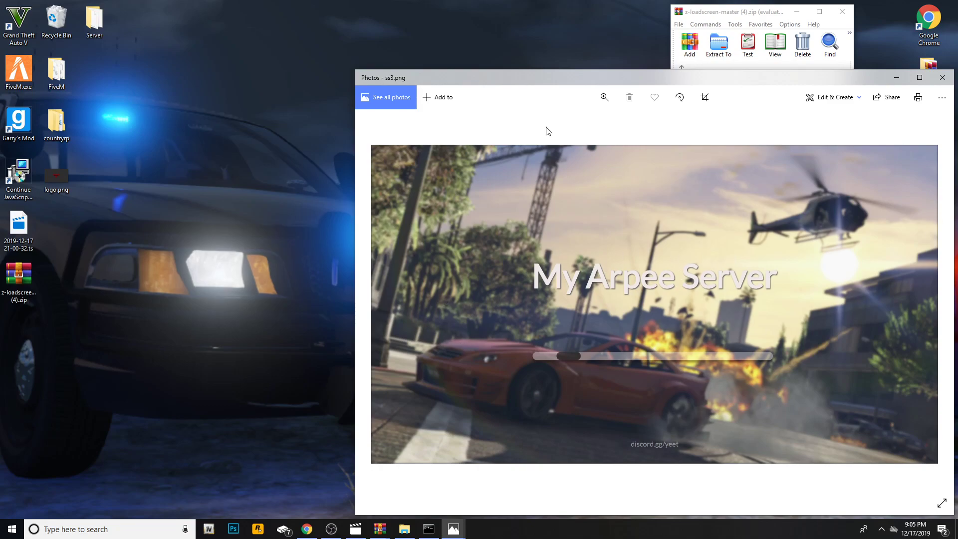
left_click(942, 77)
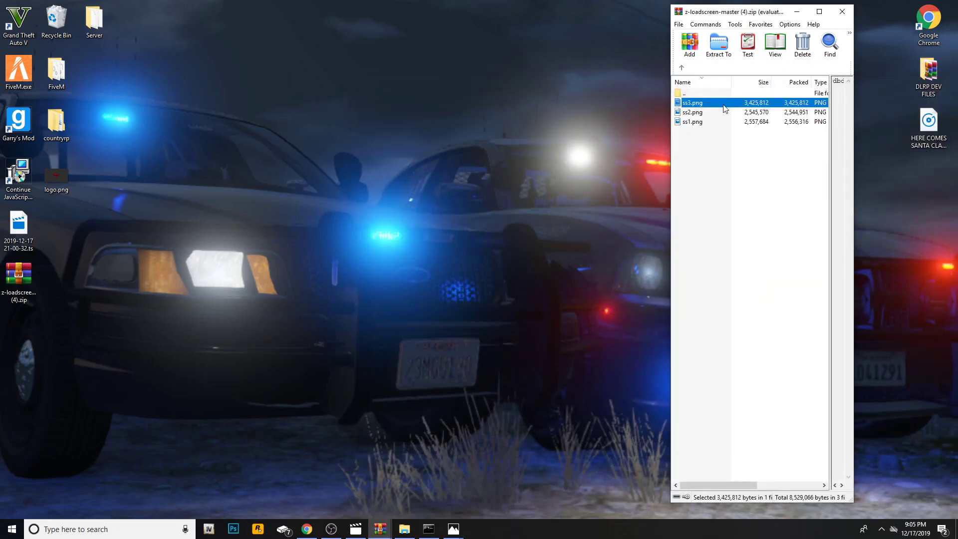
left_click(682, 68)
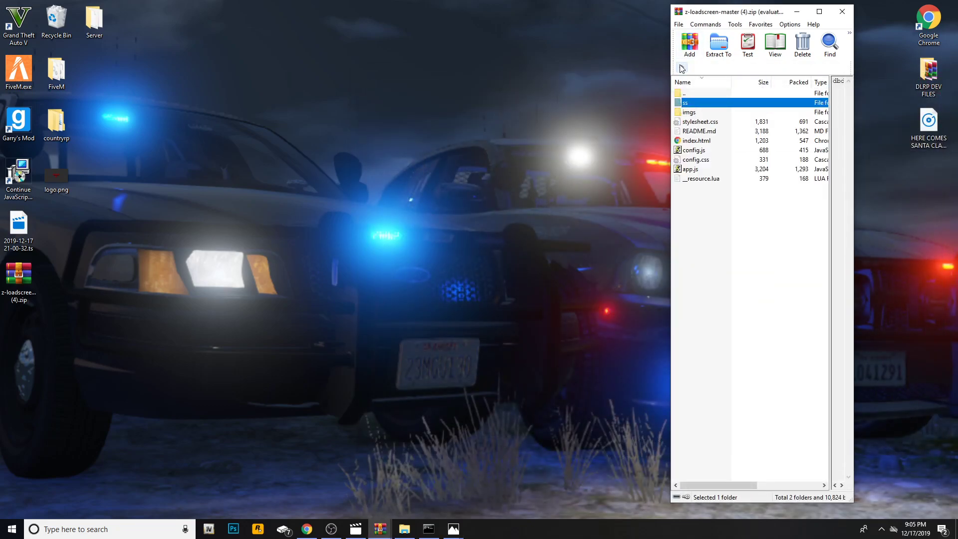
Preview the customized loading screen by opening index.html in Chrome, then minimize the browser.
double_click(698, 141)
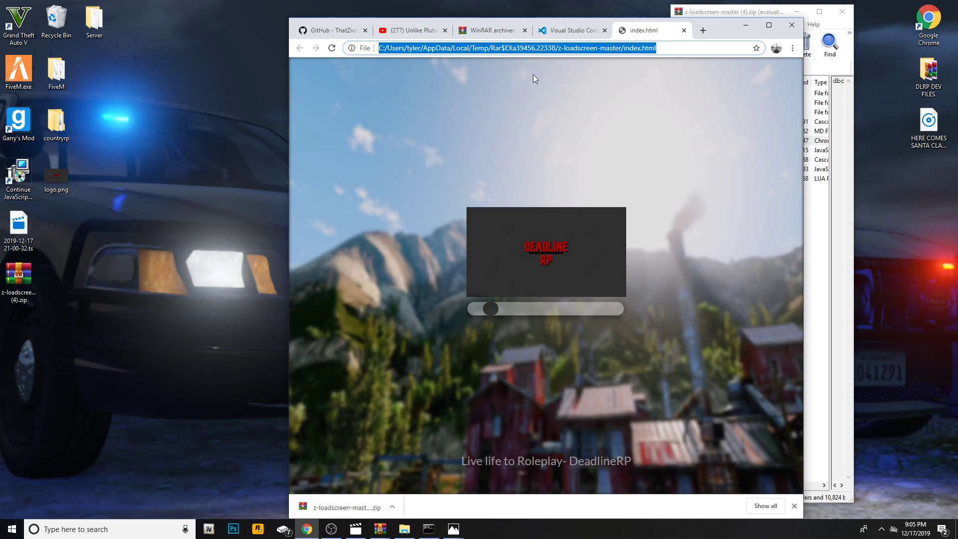
left_click(748, 26)
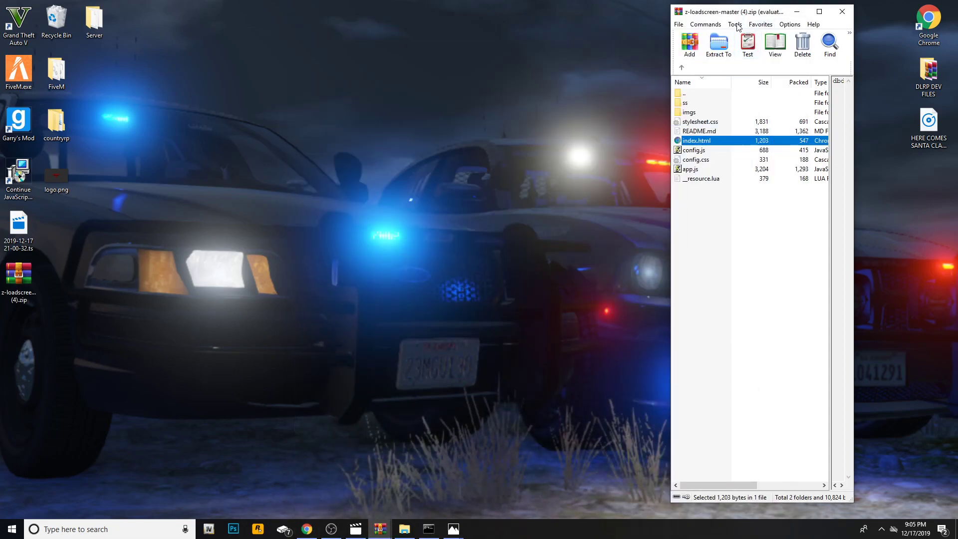
Go up to the archive's top level and close the Command Prompt window.
left_click(682, 68)
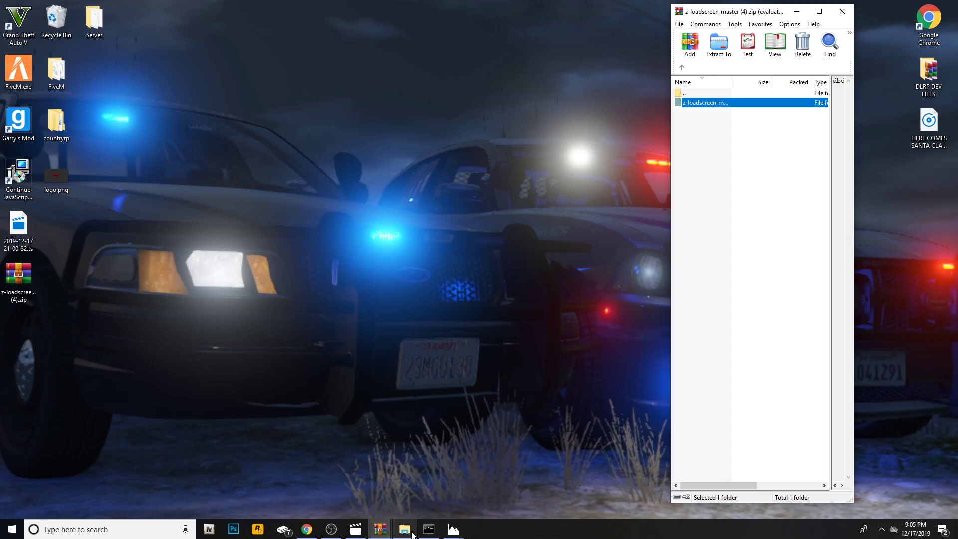
right_click(429, 529)
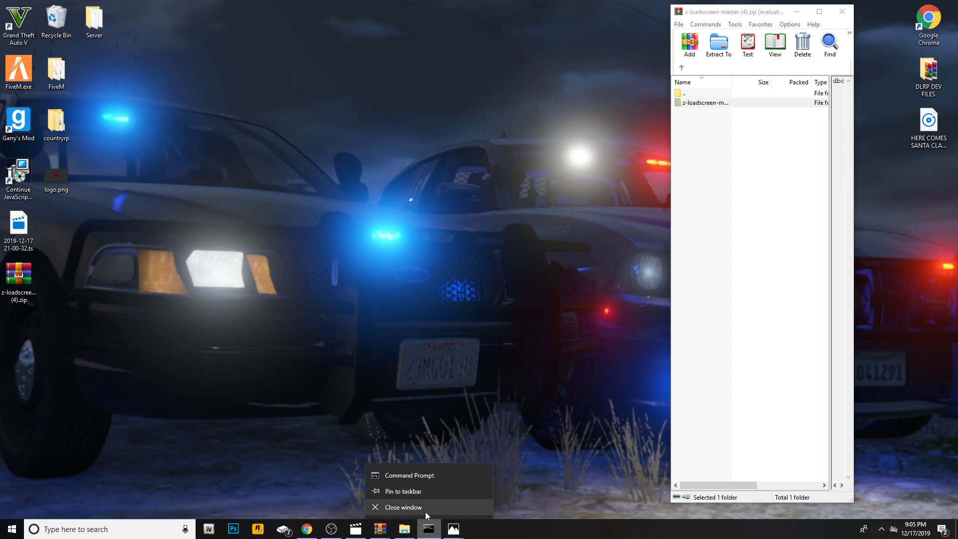
left_click(426, 511)
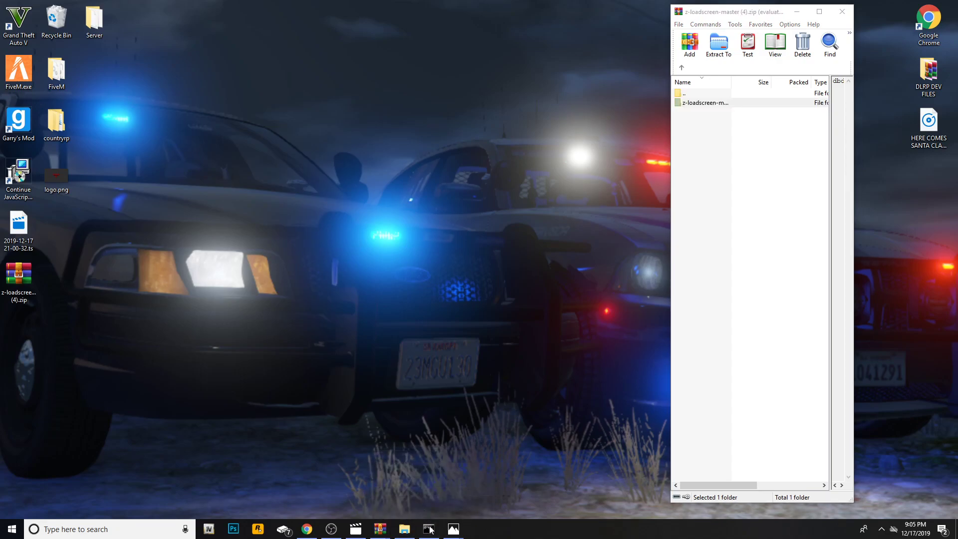
Extract the z-loadscreen-master folder from the archive into the server's cfx-server-data-master resources folder.
left_click(397, 527)
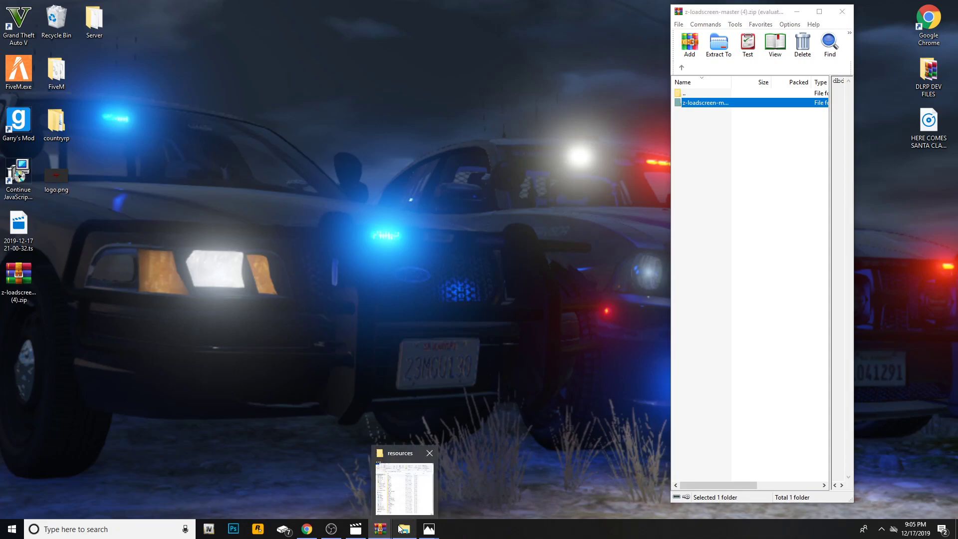
left_click_drag(599, 100, 269, 52)
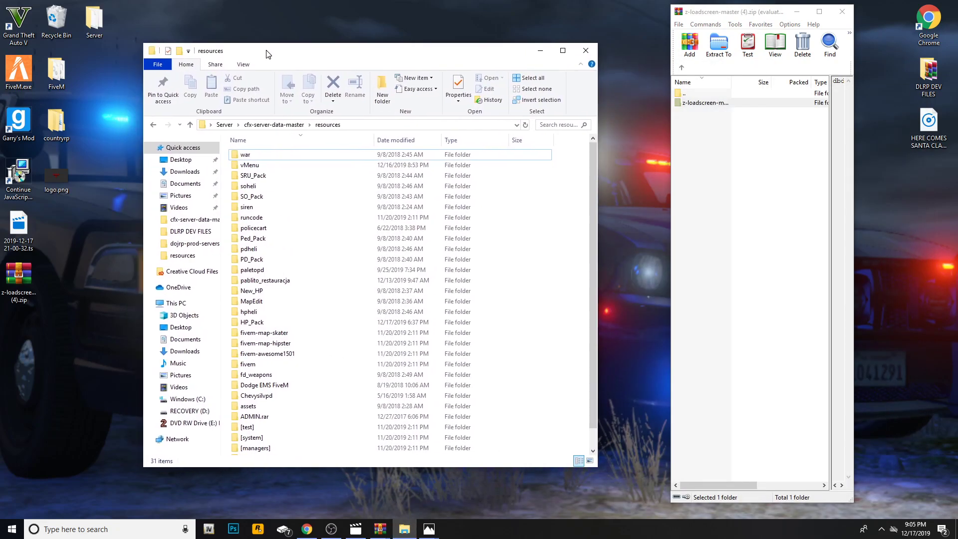
left_click(225, 125)
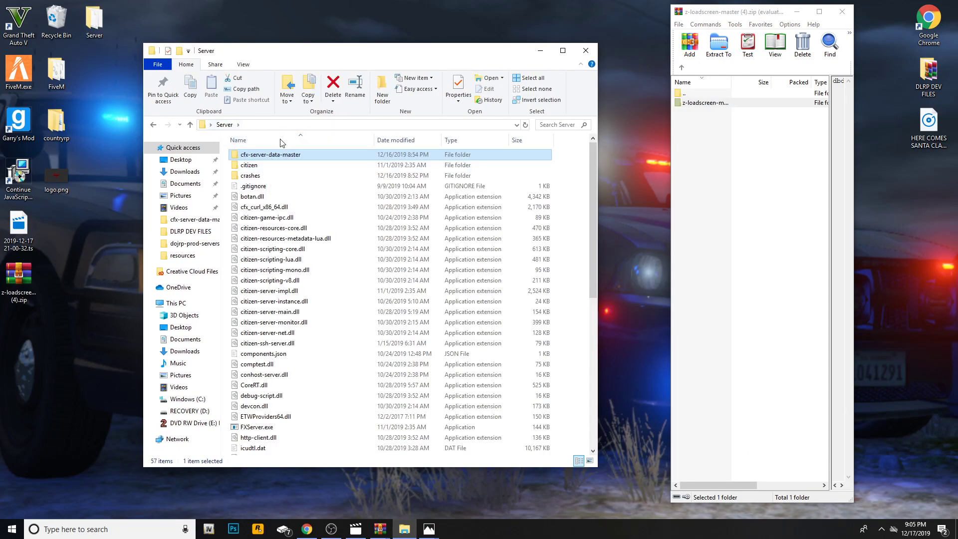
double_click(262, 156)
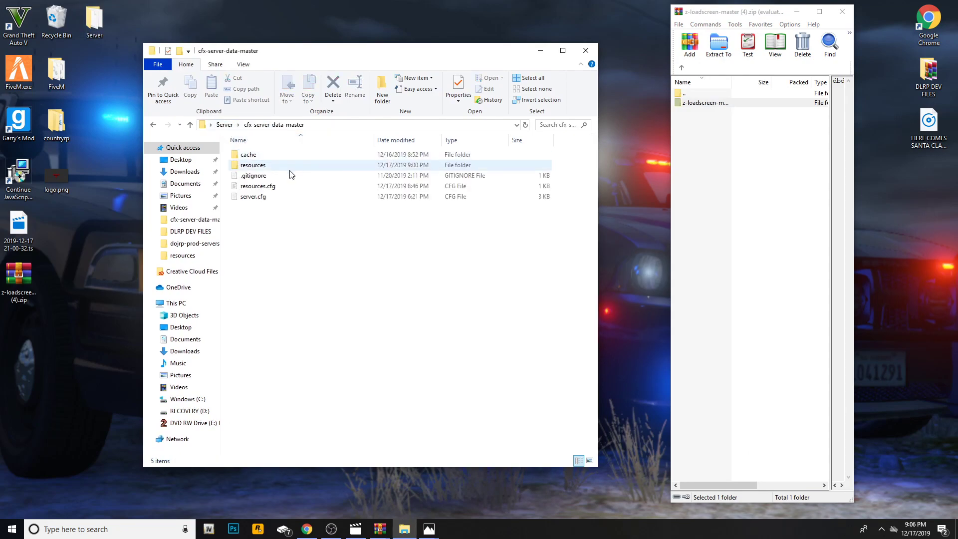
double_click(254, 165)
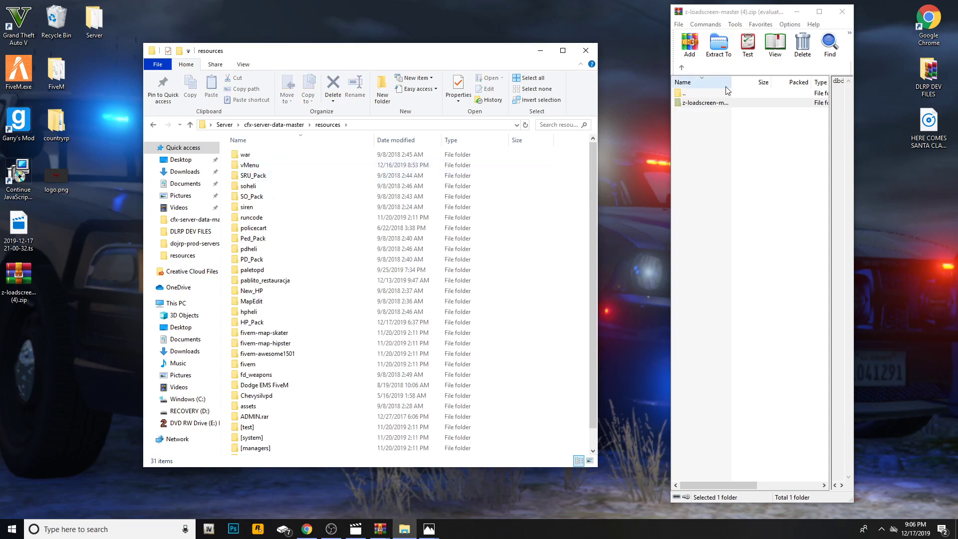
left_click_drag(710, 102, 565, 200)
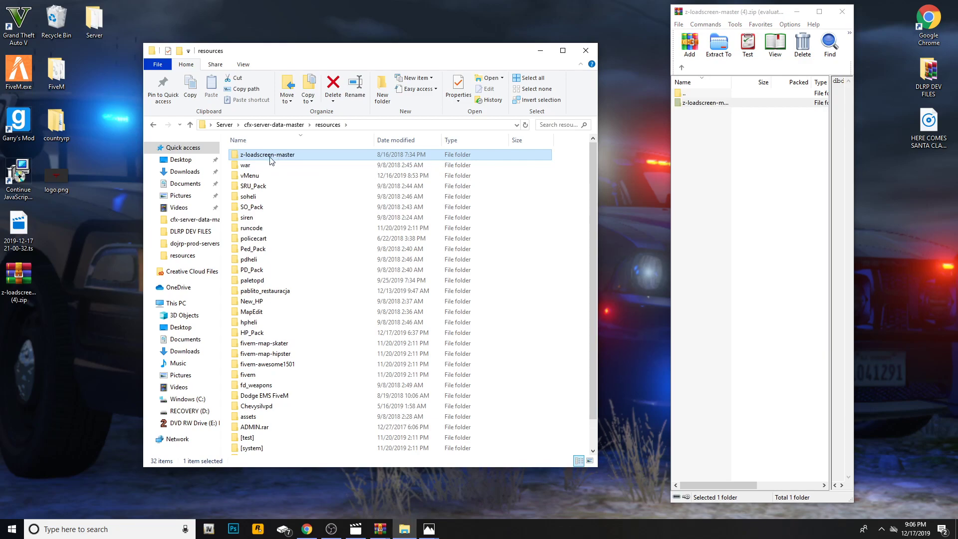
Copy the name of the z-loadscreen-master folder in resources without renaming it.
right_click(270, 156)
left_click(299, 394)
key("ctrl+c")
right_click(297, 398)
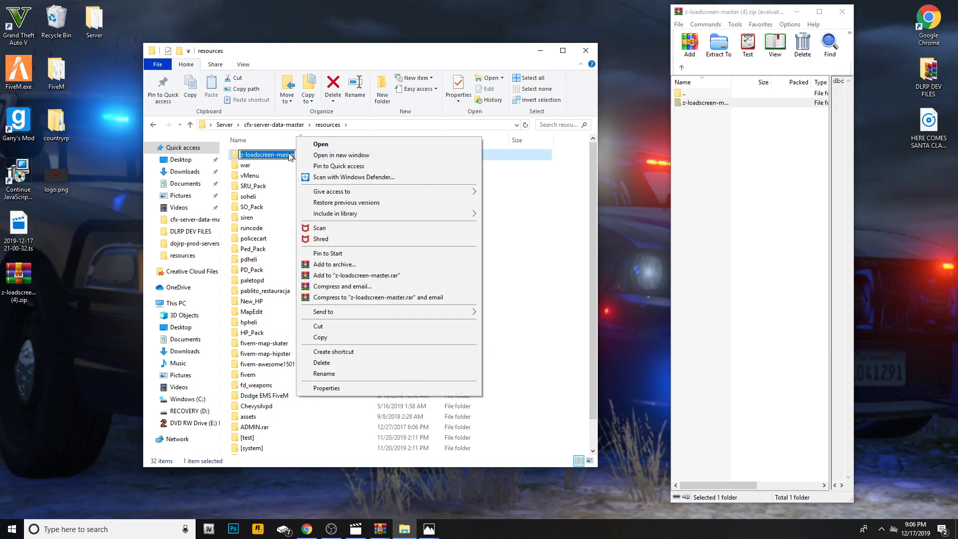
left_click(290, 156)
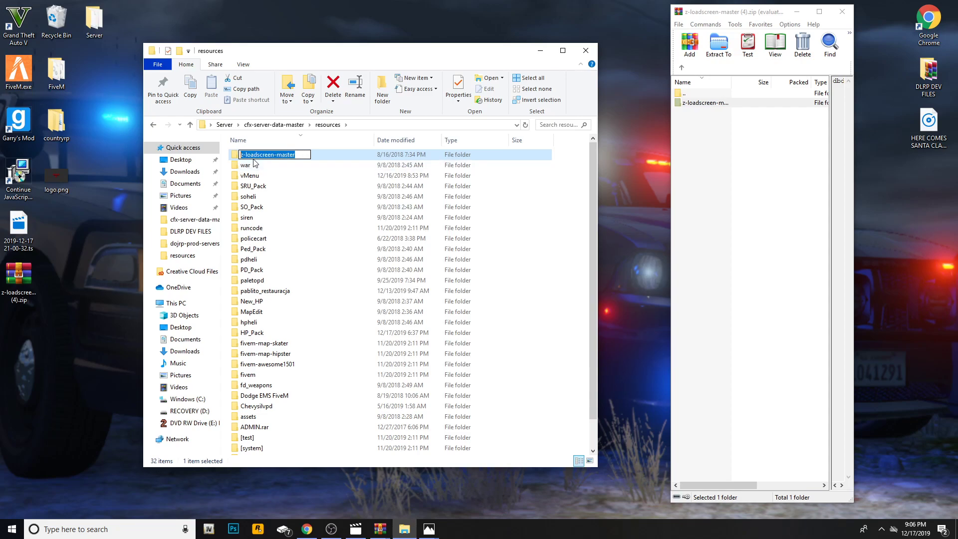
left_click(518, 172)
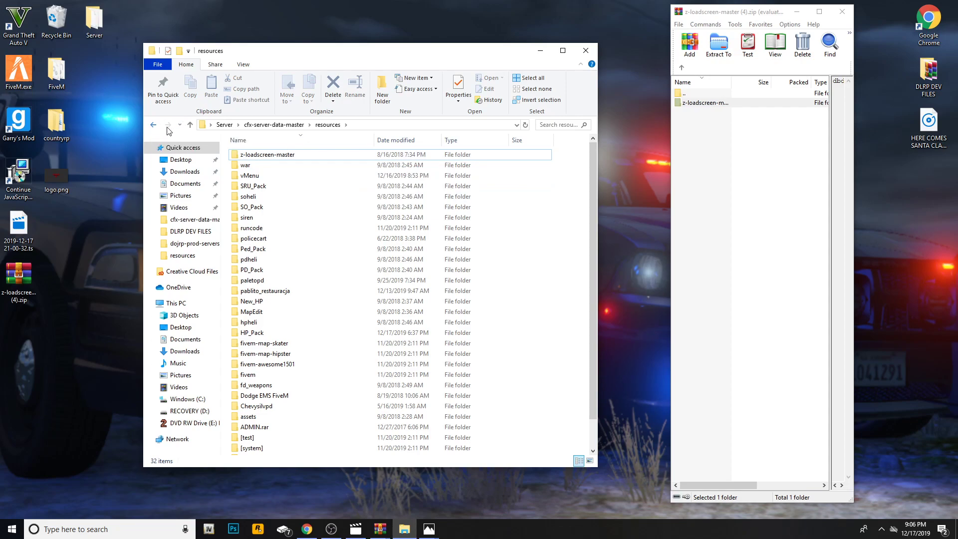
Open resources.cfg from cfx-server-data-master and delete its last line, "start z-loadscreen-master".
left_click(270, 126)
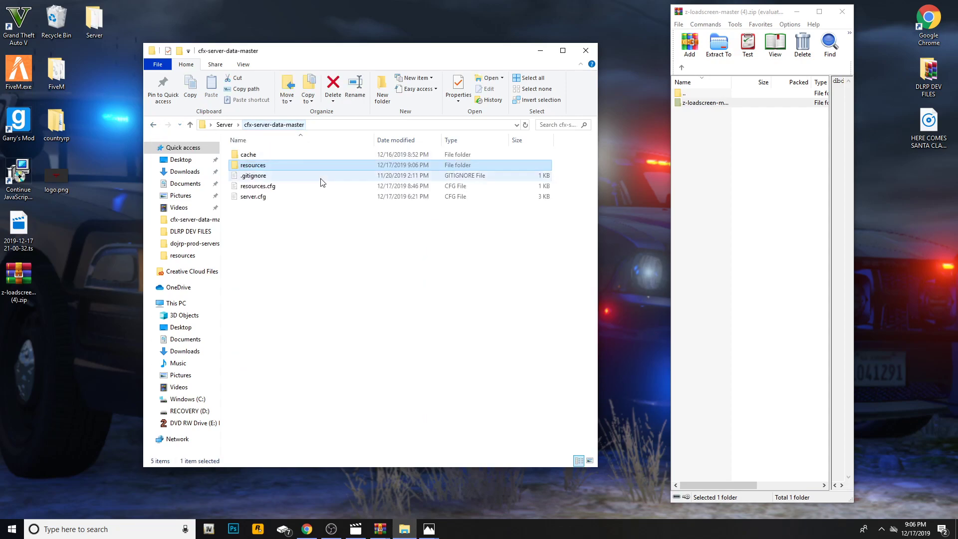
double_click(255, 187)
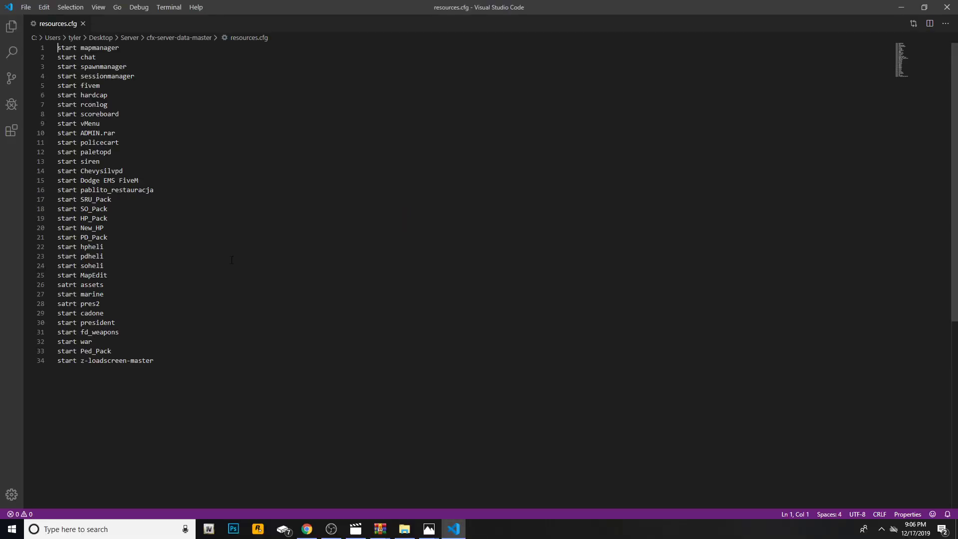
left_click_drag(154, 360, 55, 364)
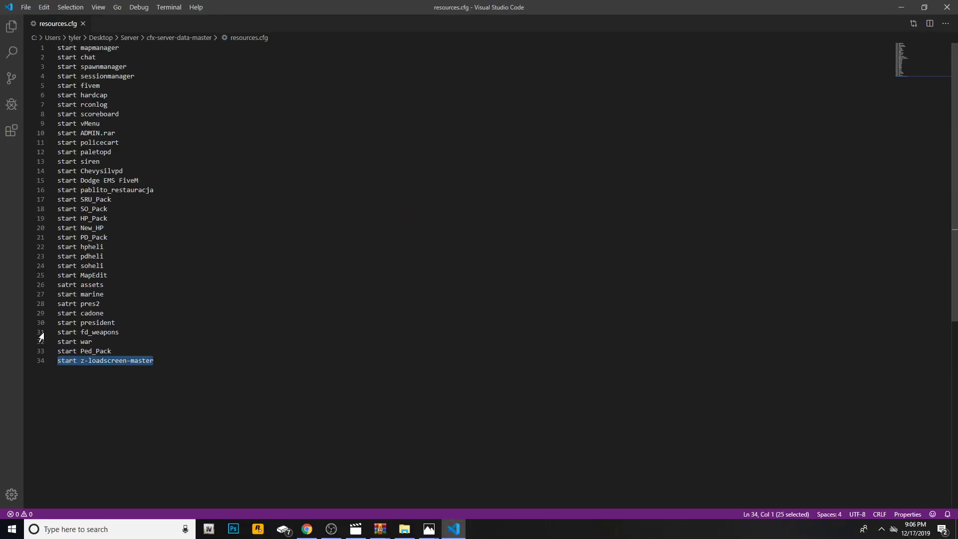
key("BackSpace")
key("BackSpace")
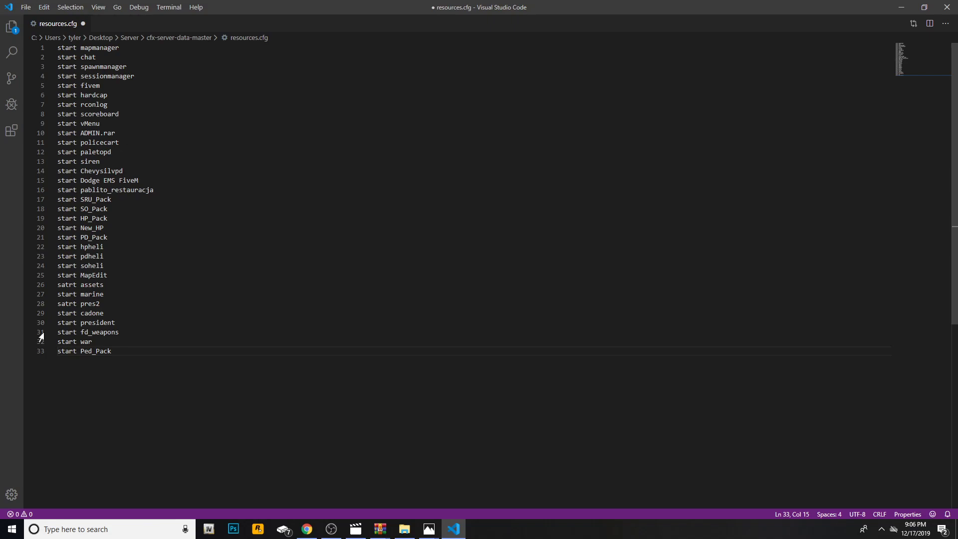
Add "start z-loadscreen-master" as the last line of resources.cfg, save it, and close the editor, folder and archive windows.
key("Return")
type("sta")
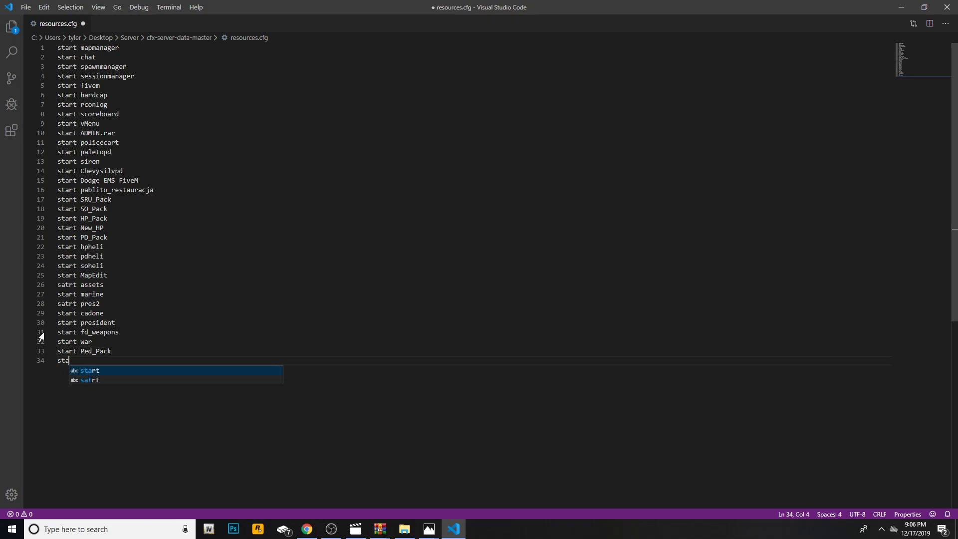
type("rt")
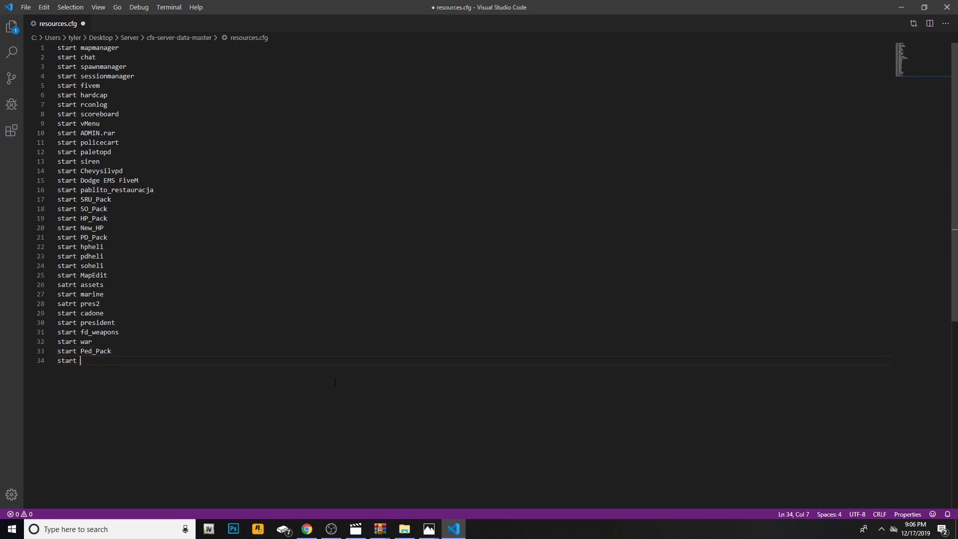
key("ctrl+v")
key("ctrl+s")
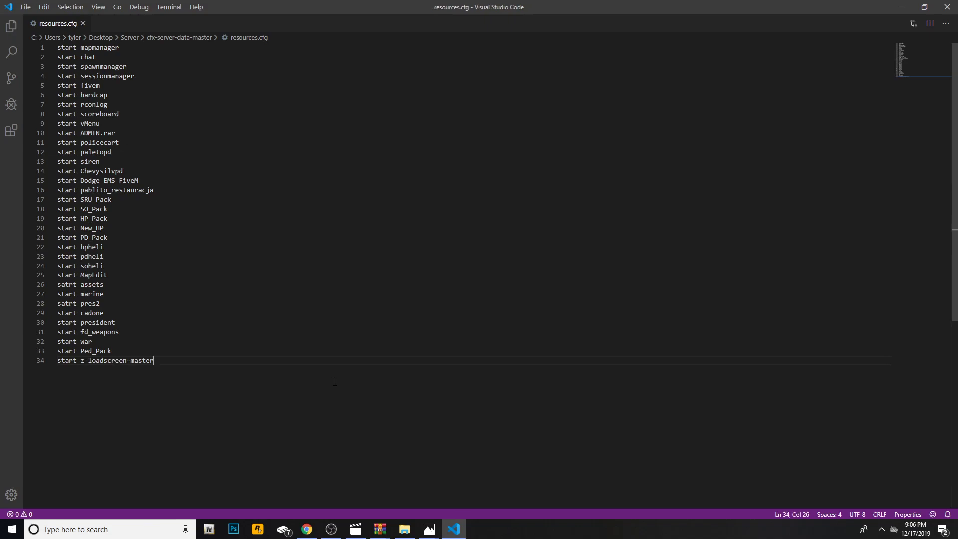
left_click(946, 7)
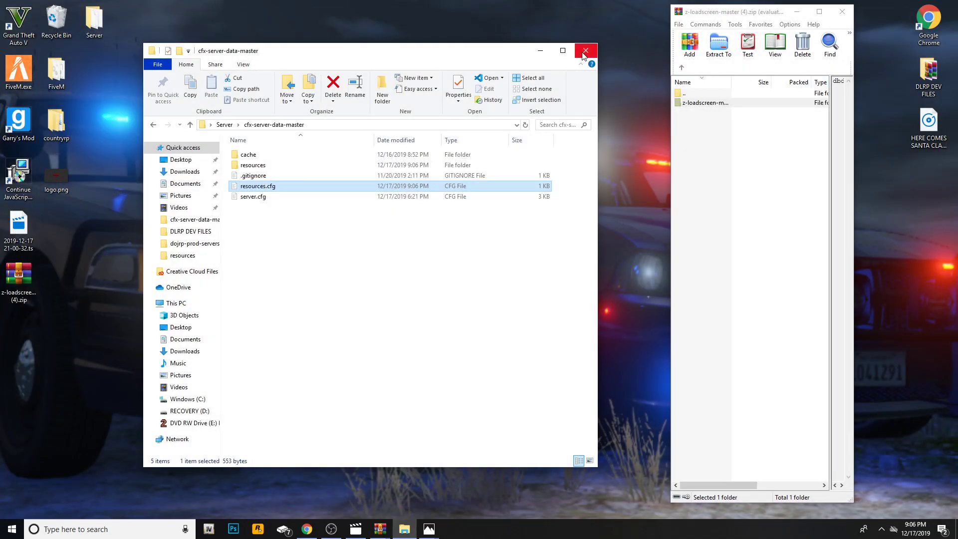
left_click(585, 51)
left_click(842, 12)
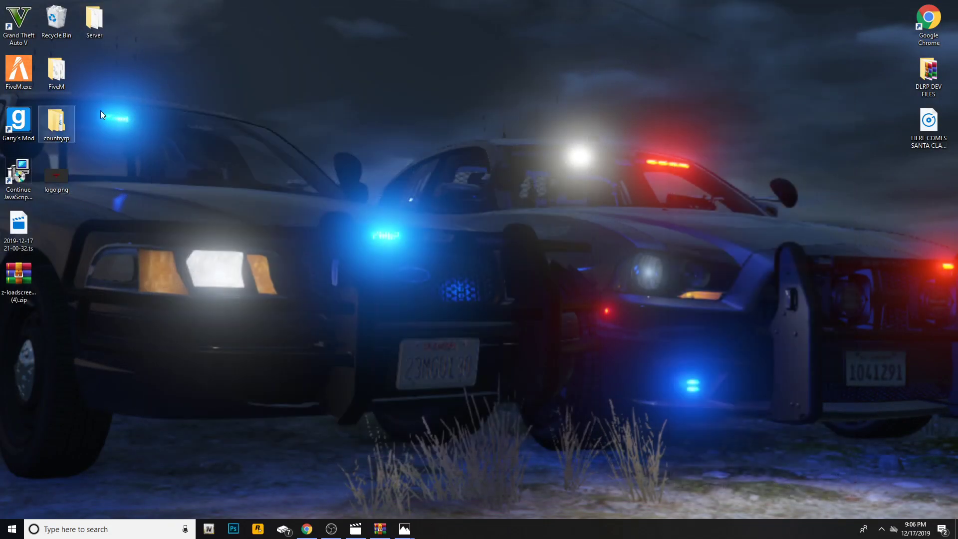
Start the FiveM server by running starter.bat from the desktop's Server folder, and minimize the folder and console windows.
double_click(93, 20)
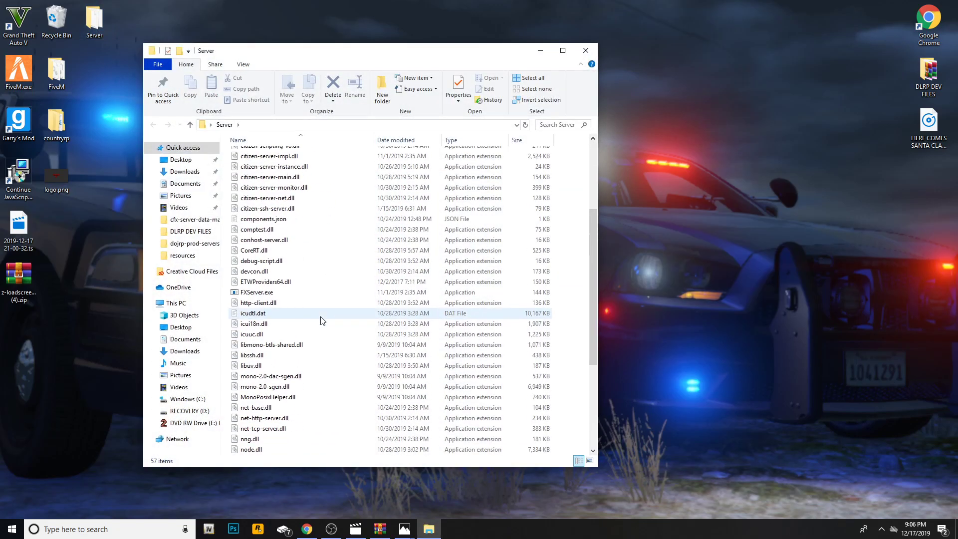
scroll(319, 317, "down", 5)
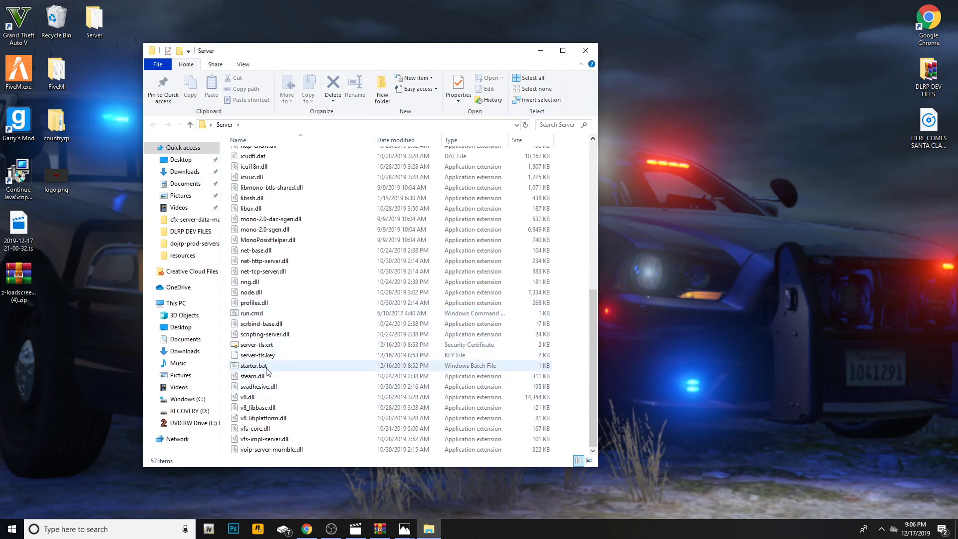
double_click(267, 369)
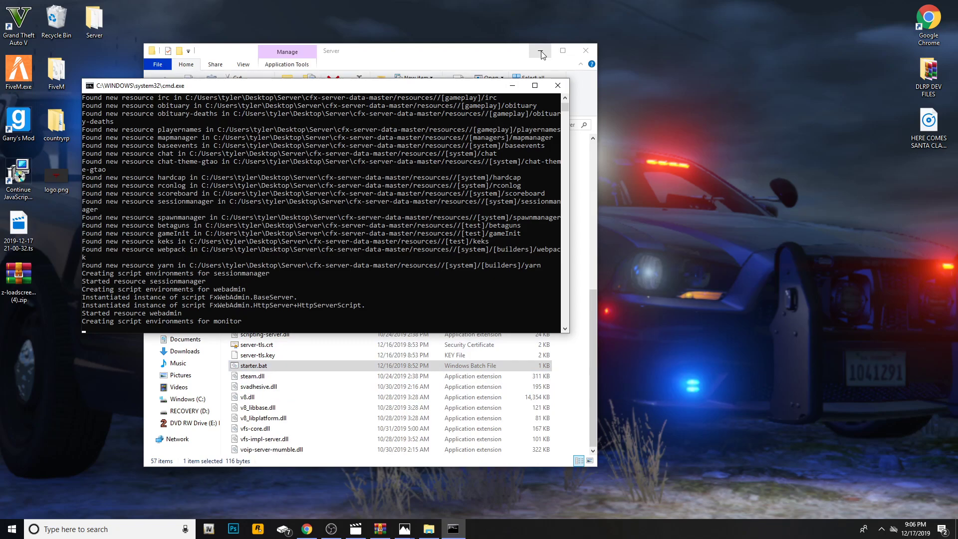
left_click(540, 52)
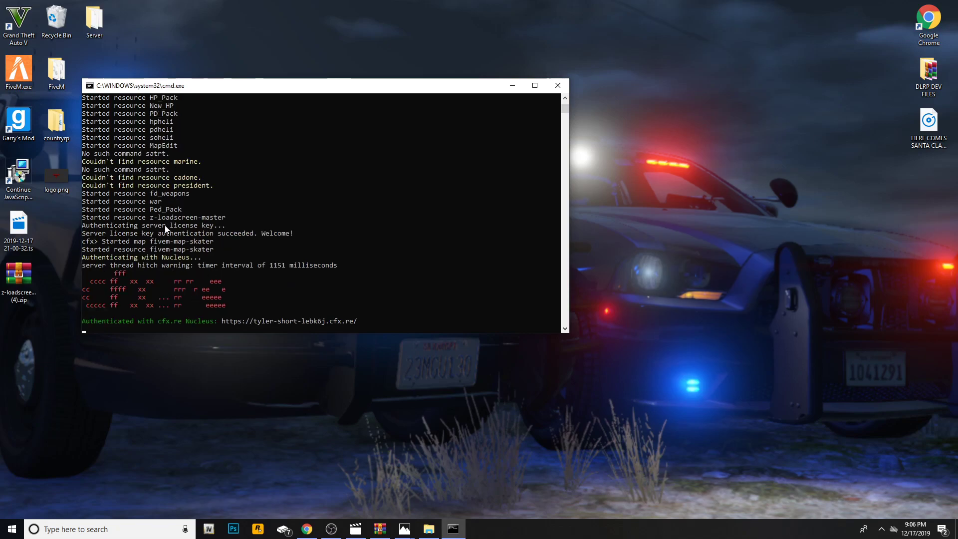
left_click(512, 85)
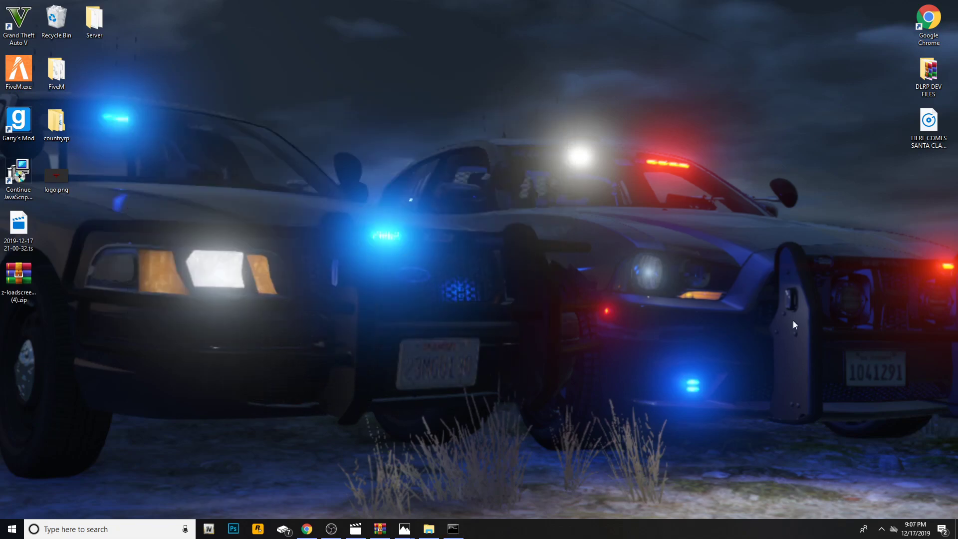
Launch FiveM, connect to the localhost server to test the loading screen, and walk the character around the beach.
double_click(20, 74)
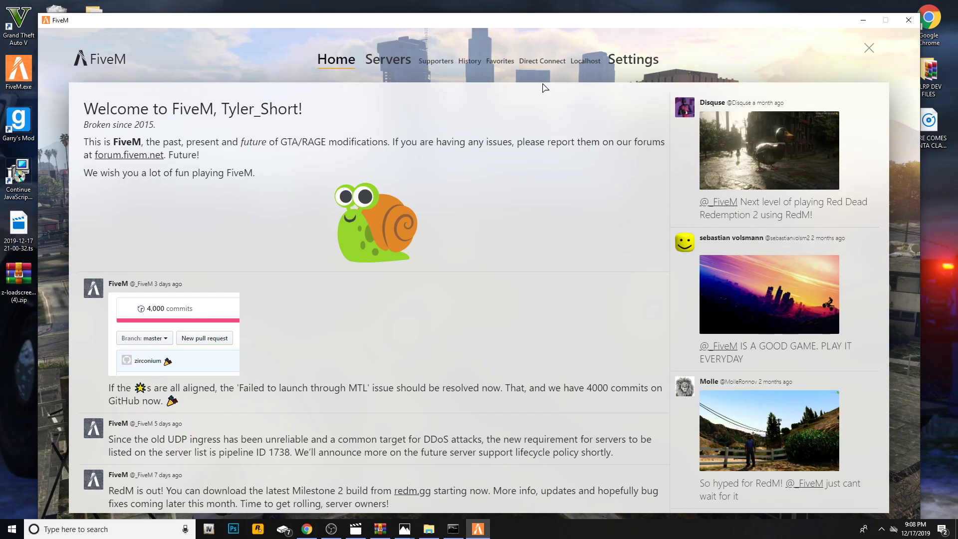
left_click(583, 64)
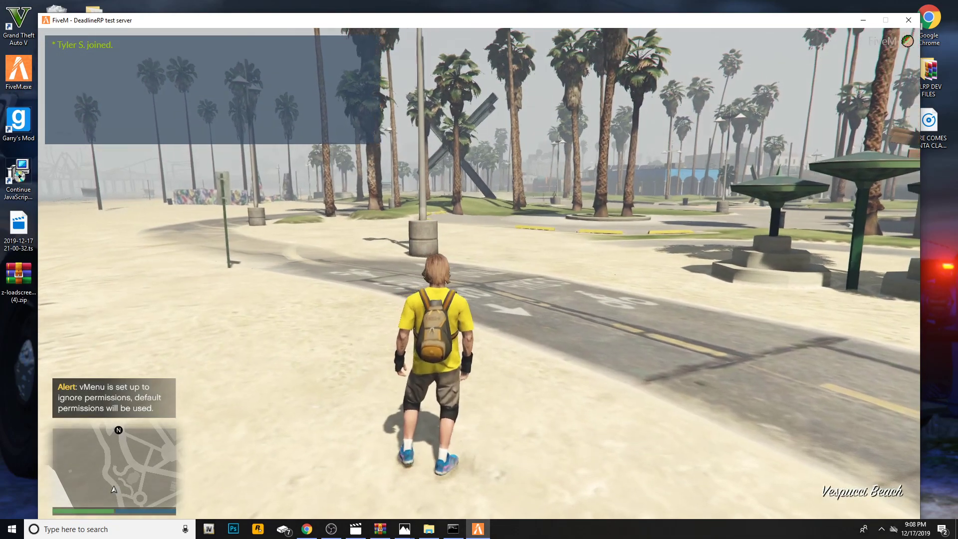
key("w")
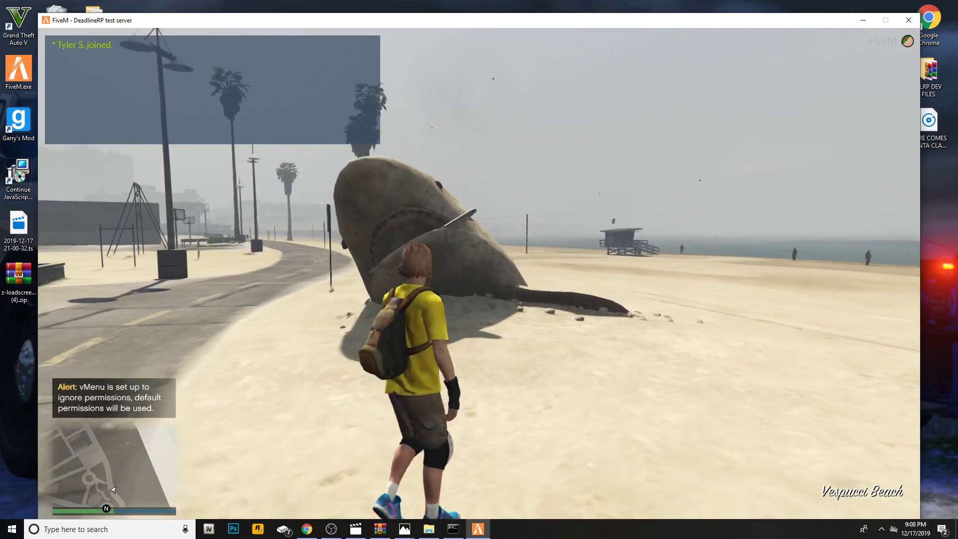
key("w")
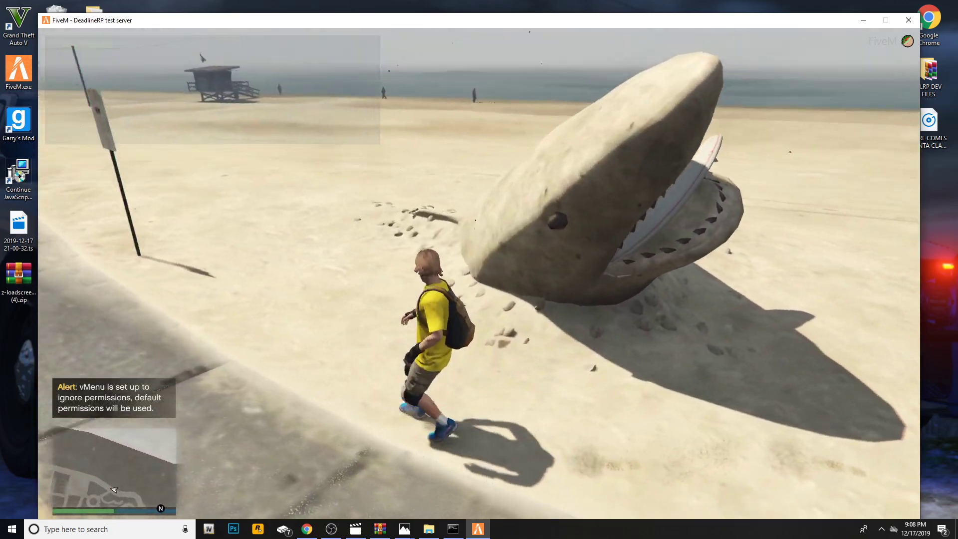
key("w")
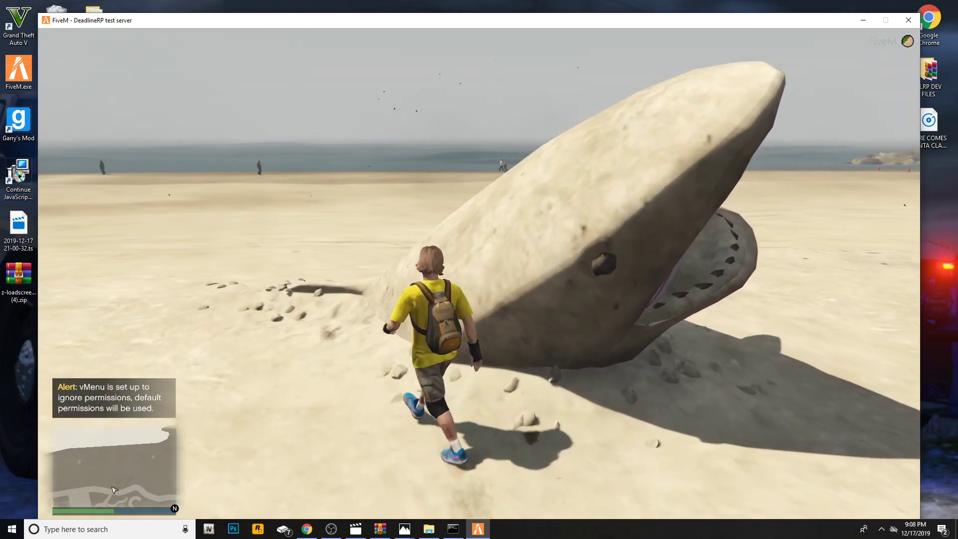
key("w")
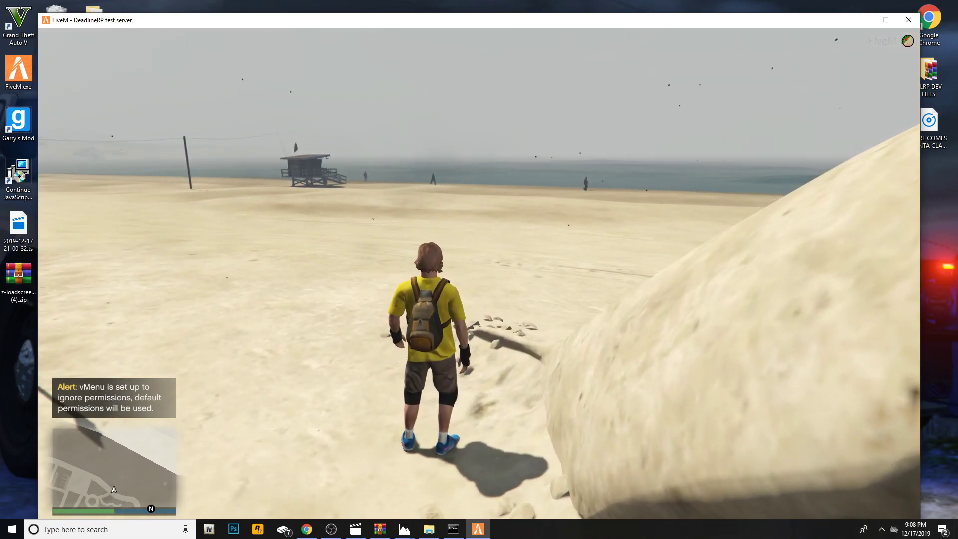
Quit the FiveM game and confirm leaving the server.
key("super")
left_click(915, 20)
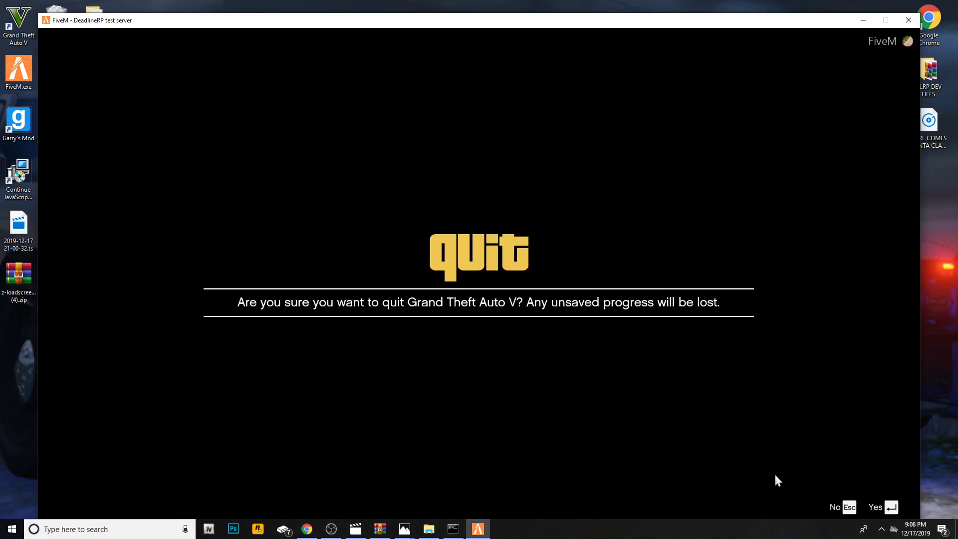
left_click(883, 507)
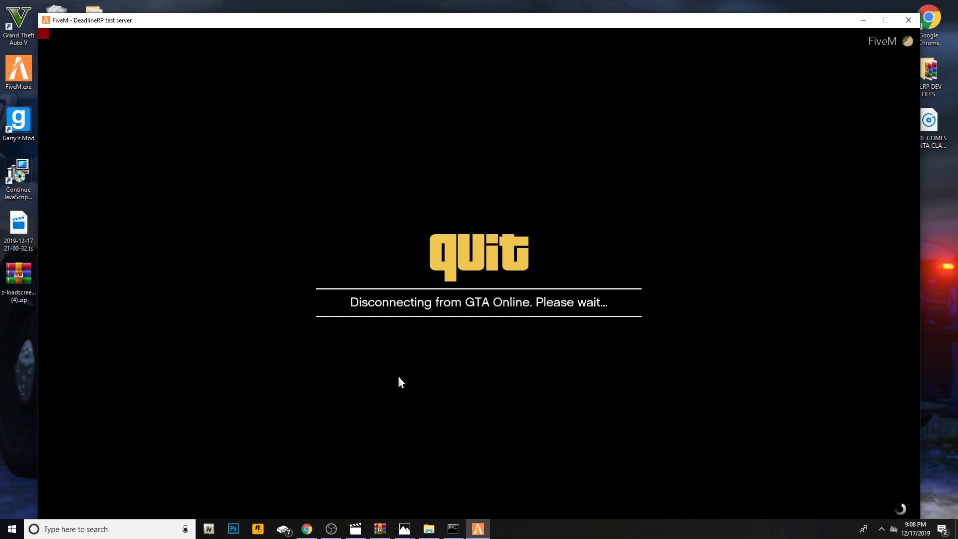